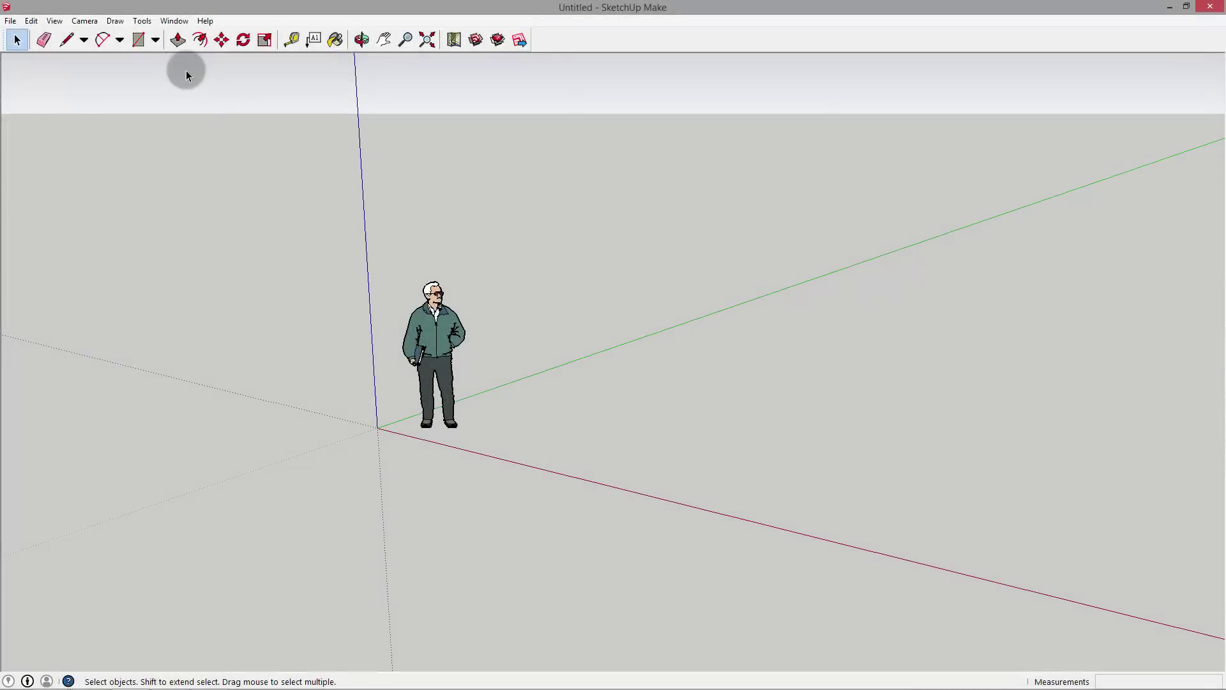
# - Install the cl3ver_cl3ver_v2.0.0.rbz extension from Downloads through Preferences > Extensions
pyautogui.click(183, 22)
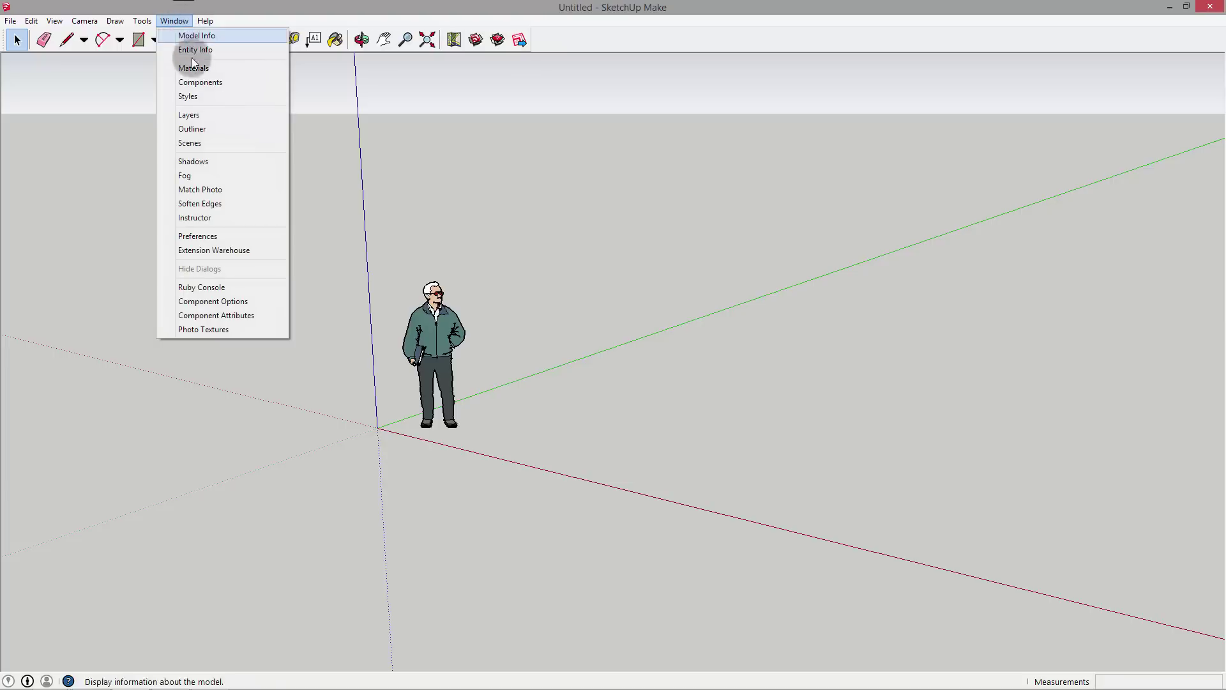
pyautogui.click(209, 236)
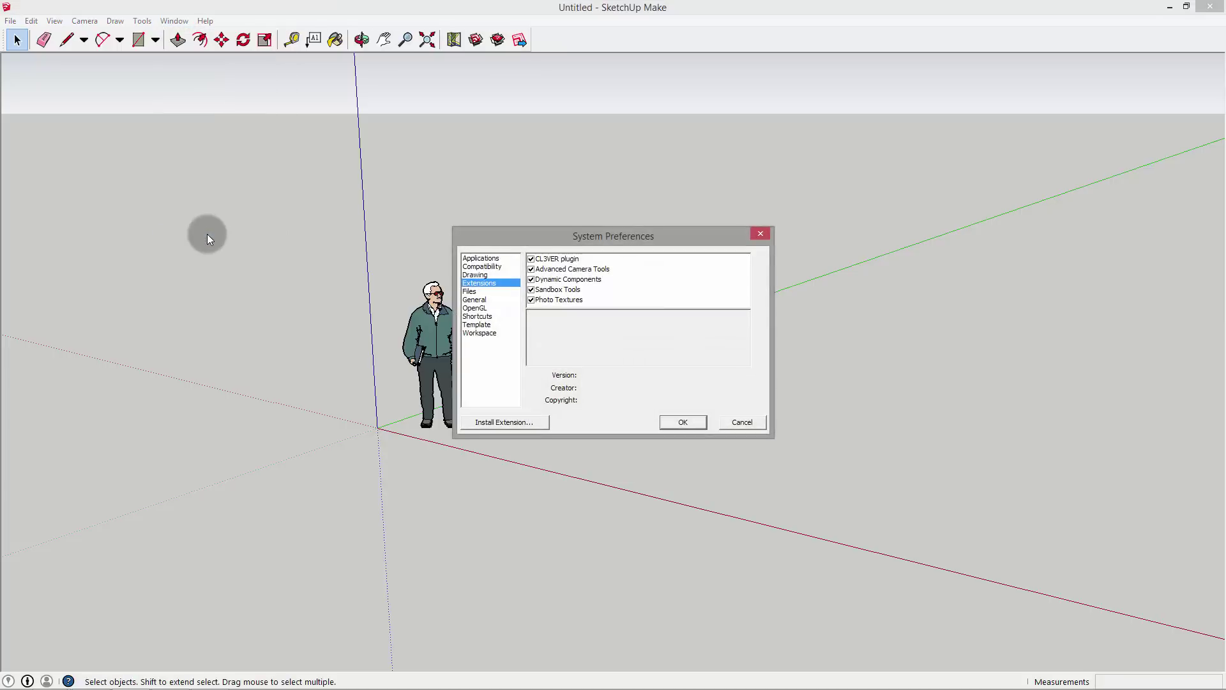
pyautogui.click(489, 425)
pyautogui.click(544, 310)
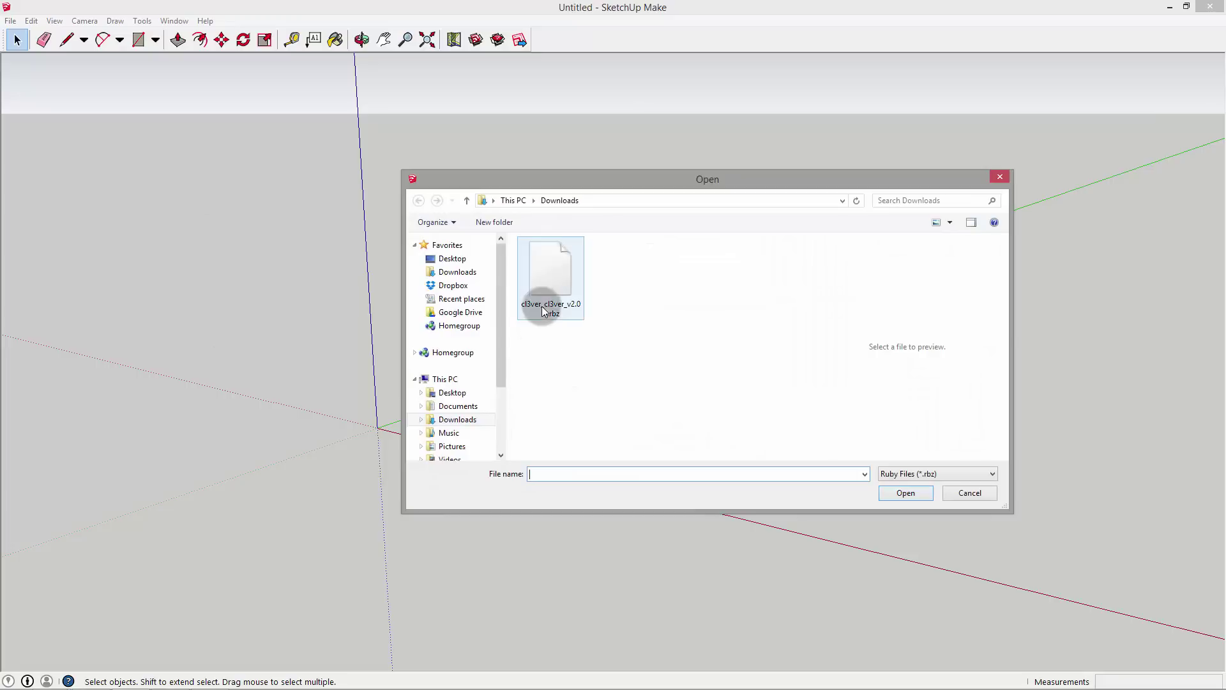
pyautogui.click(902, 493)
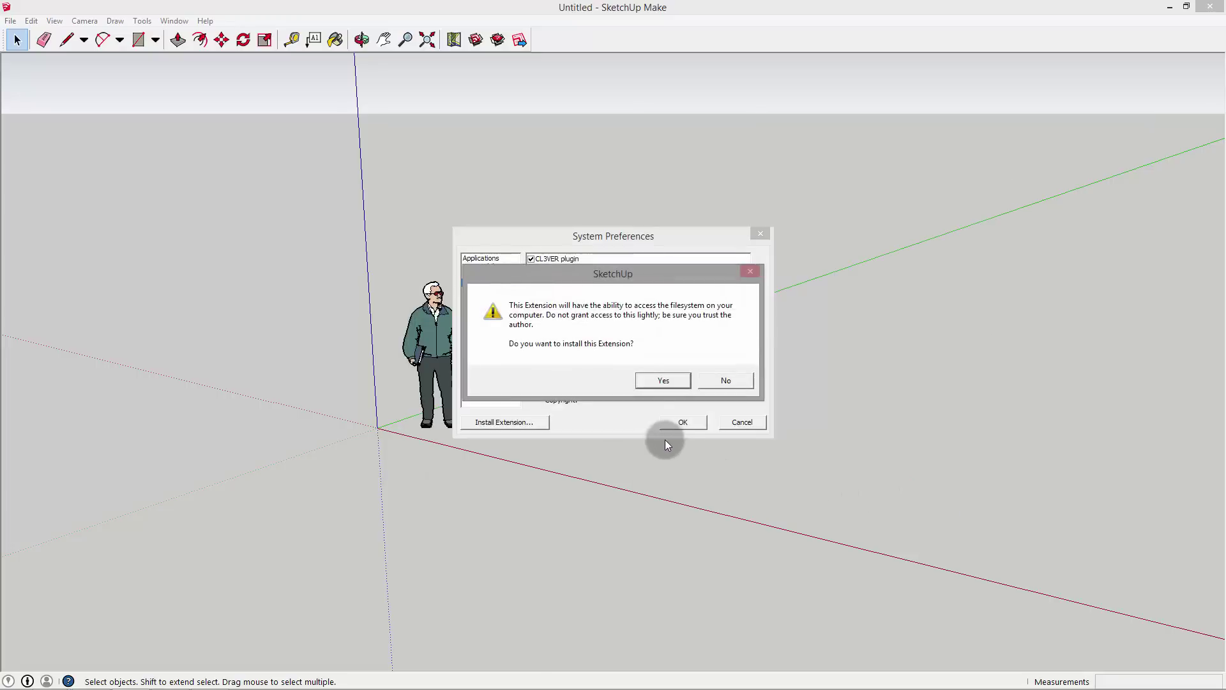
pyautogui.click(670, 382)
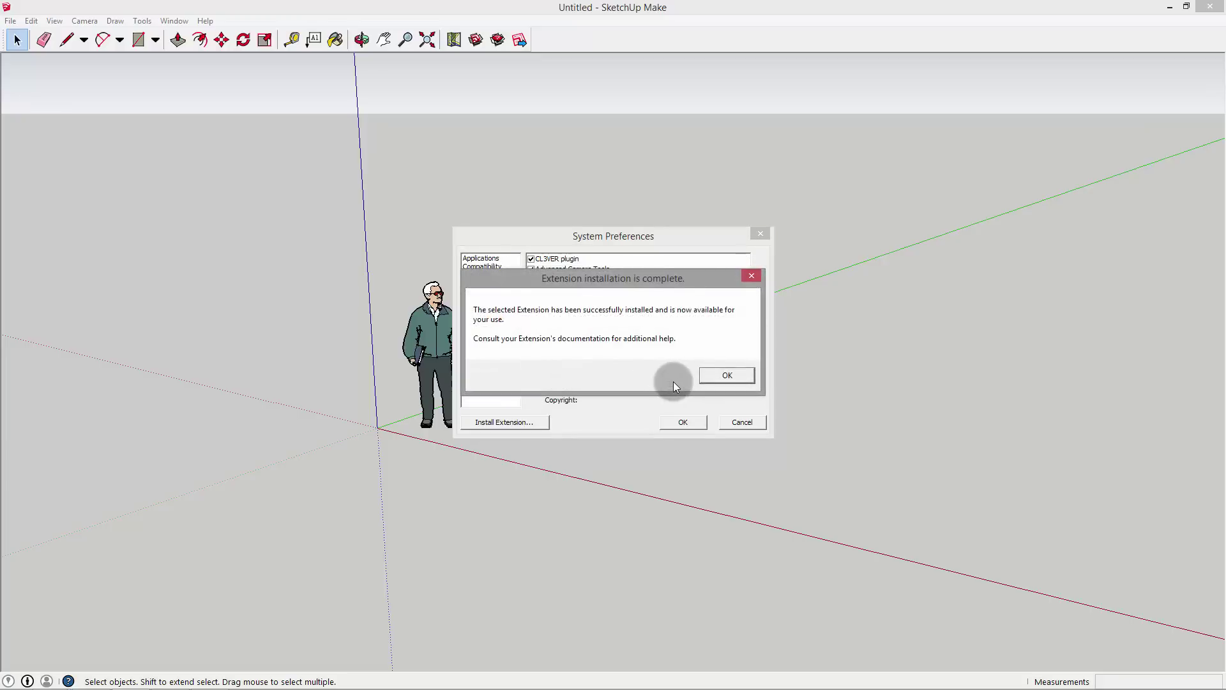
# - Dismiss the install dialogs and export the house model with File > Open in CL3VER
pyautogui.click(728, 377)
pyautogui.click(694, 422)
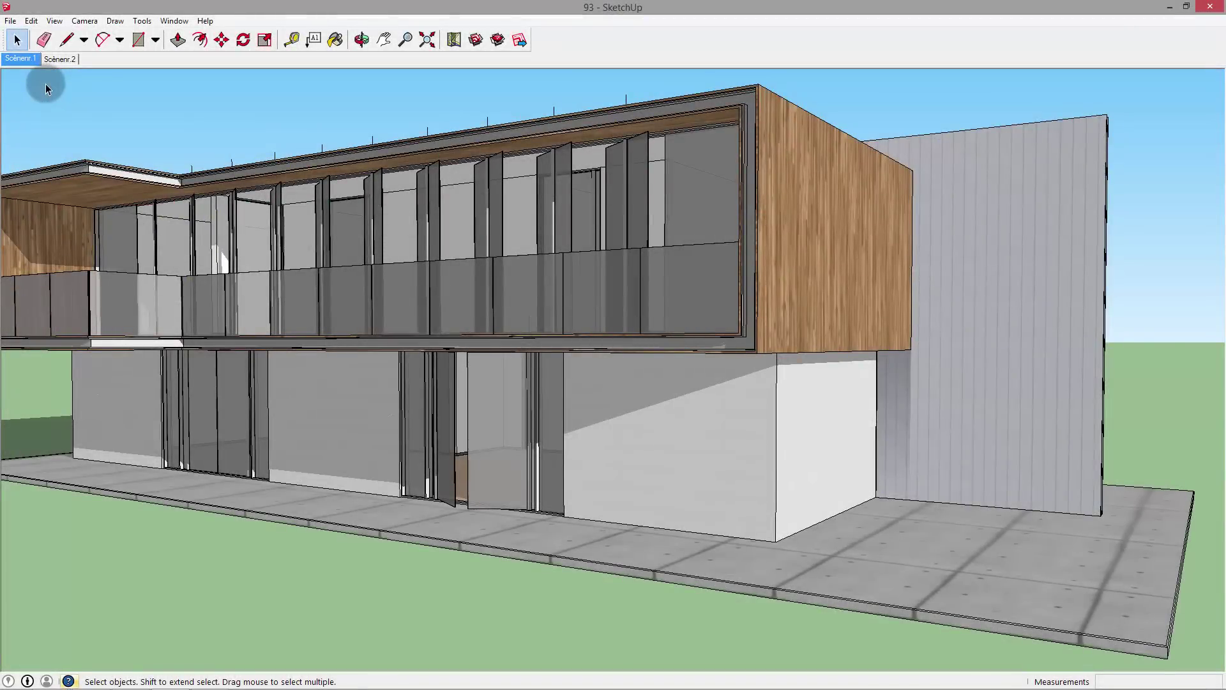
pyautogui.click(14, 21)
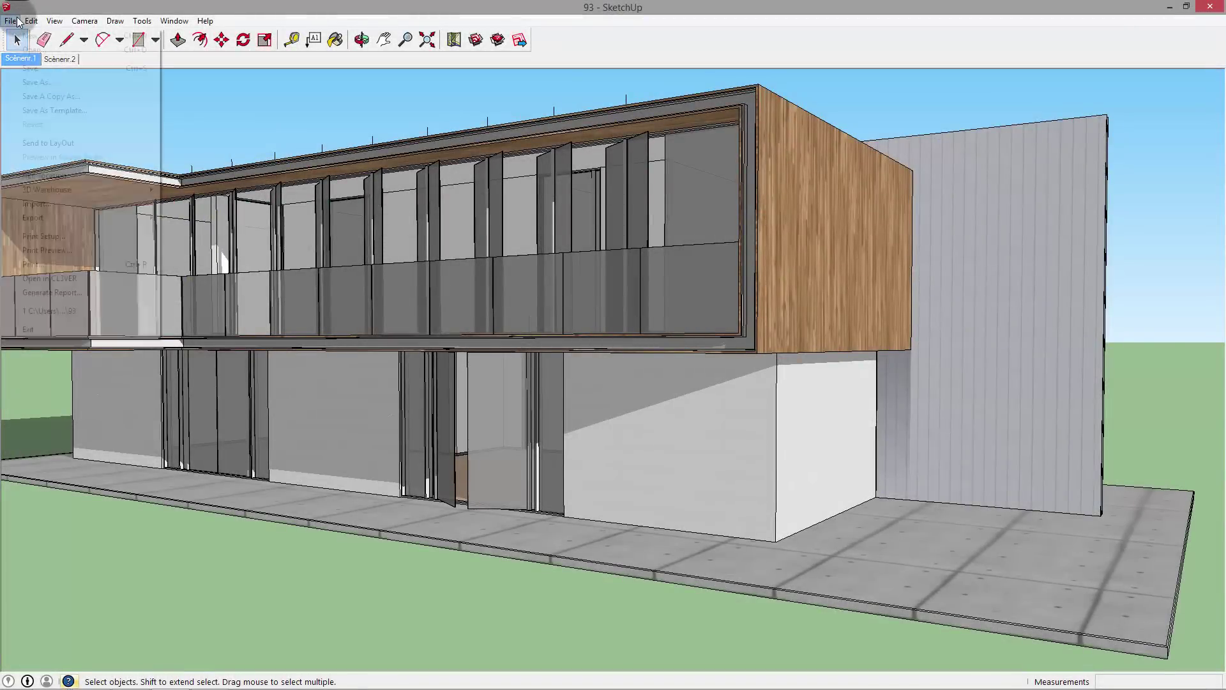
pyautogui.click(90, 279)
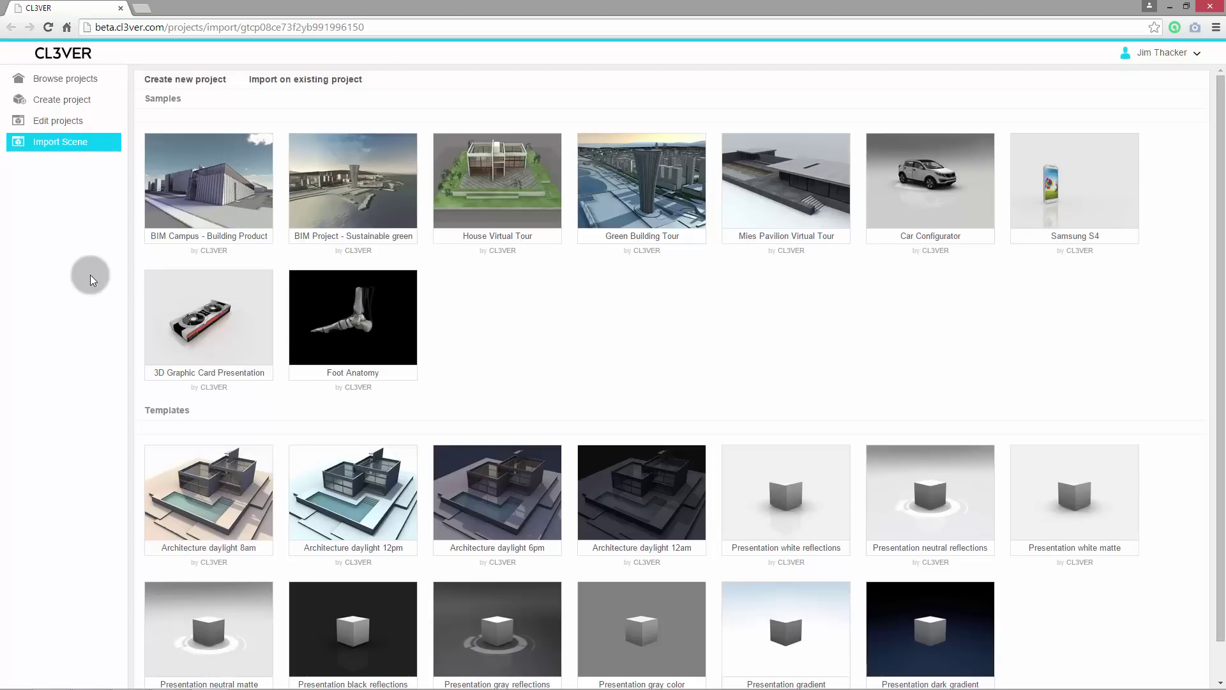
# - Create the project from the Architecture daylight 8am template
pyautogui.click(210, 493)
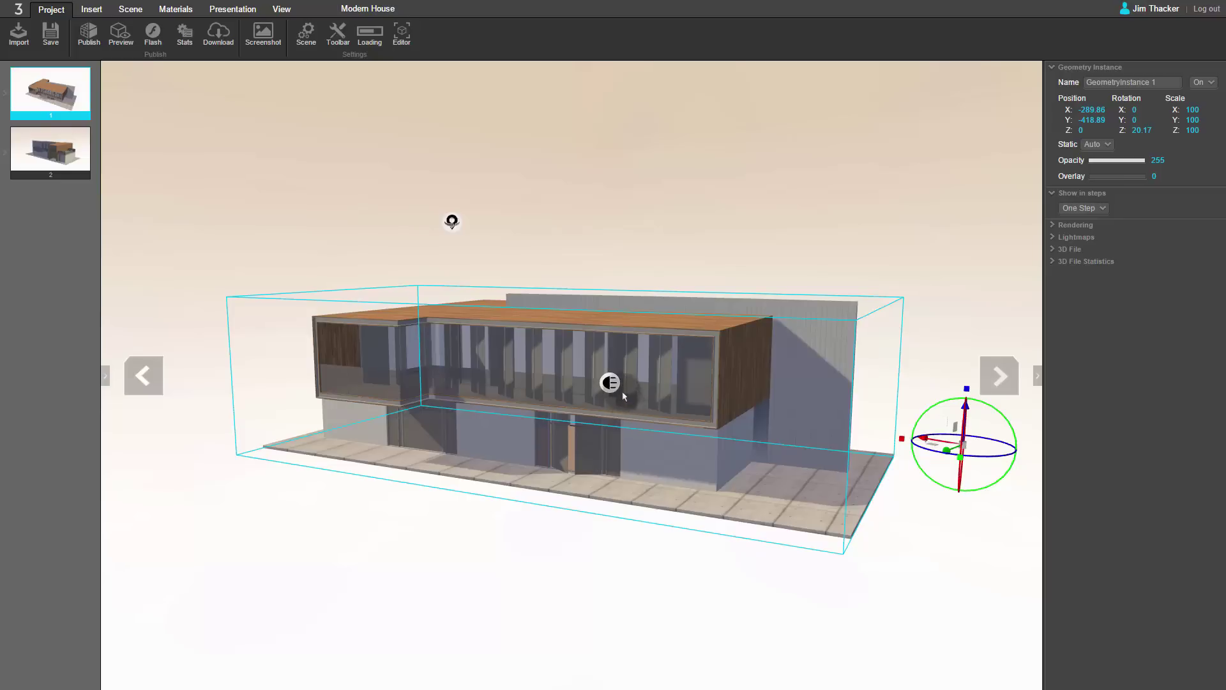
pyautogui.click(610, 382)
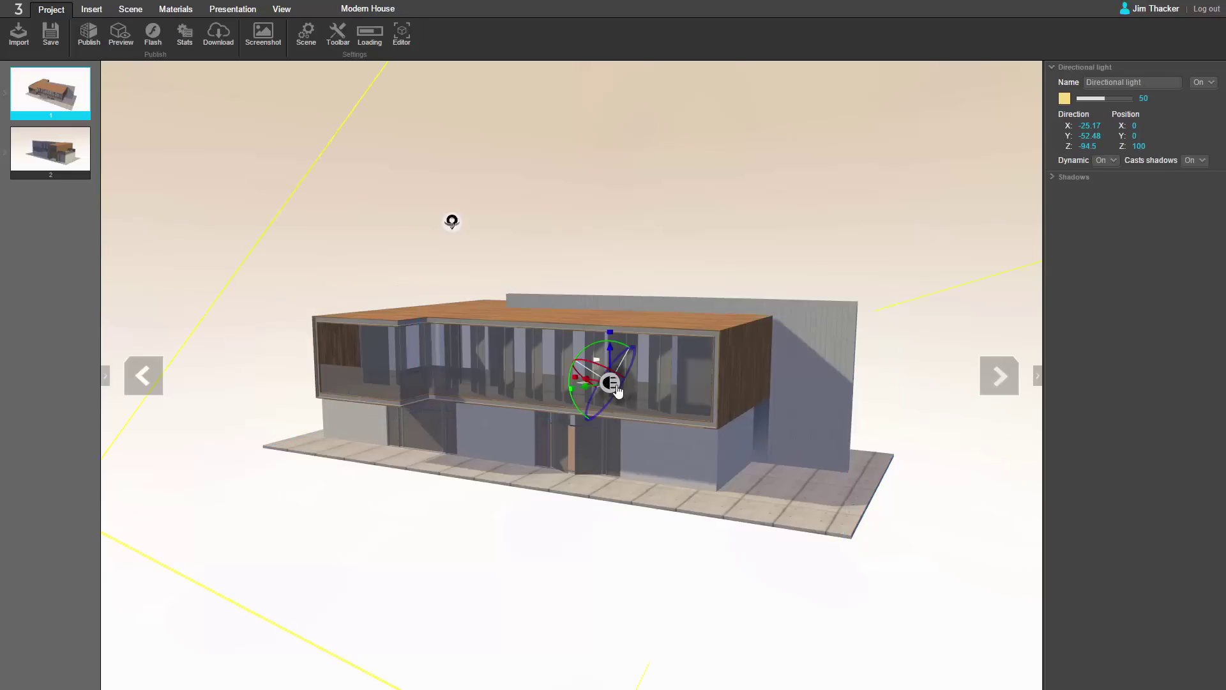
pyautogui.click(451, 223)
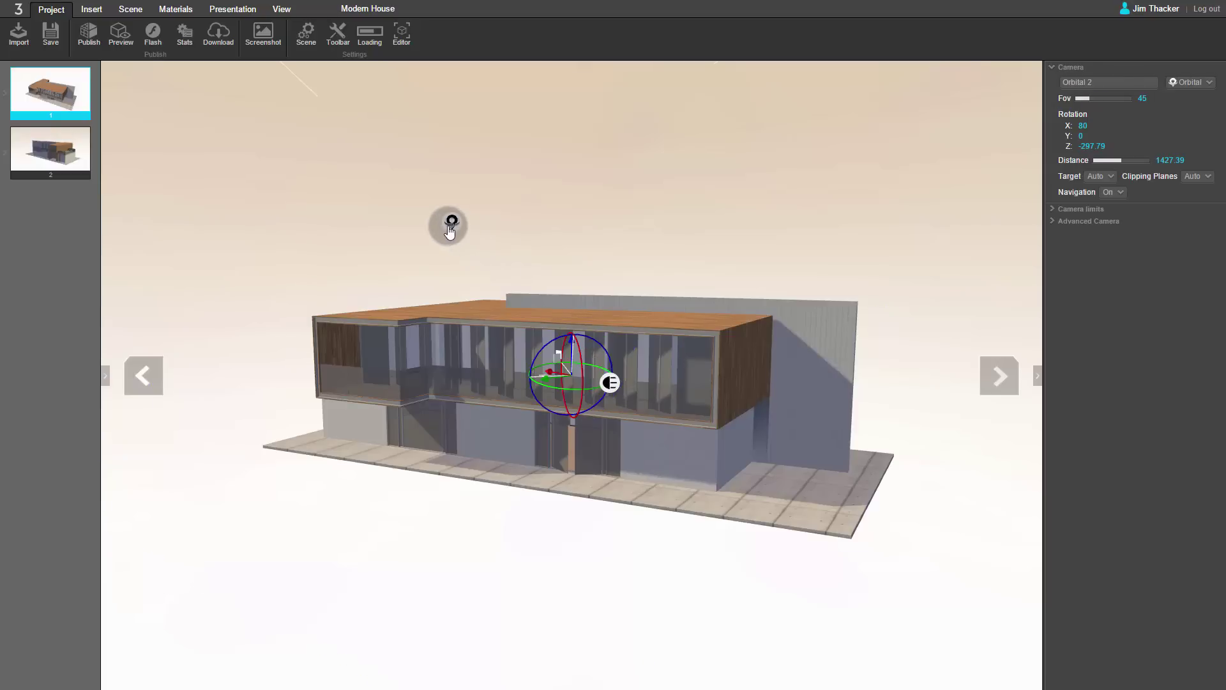
pyautogui.click(68, 170)
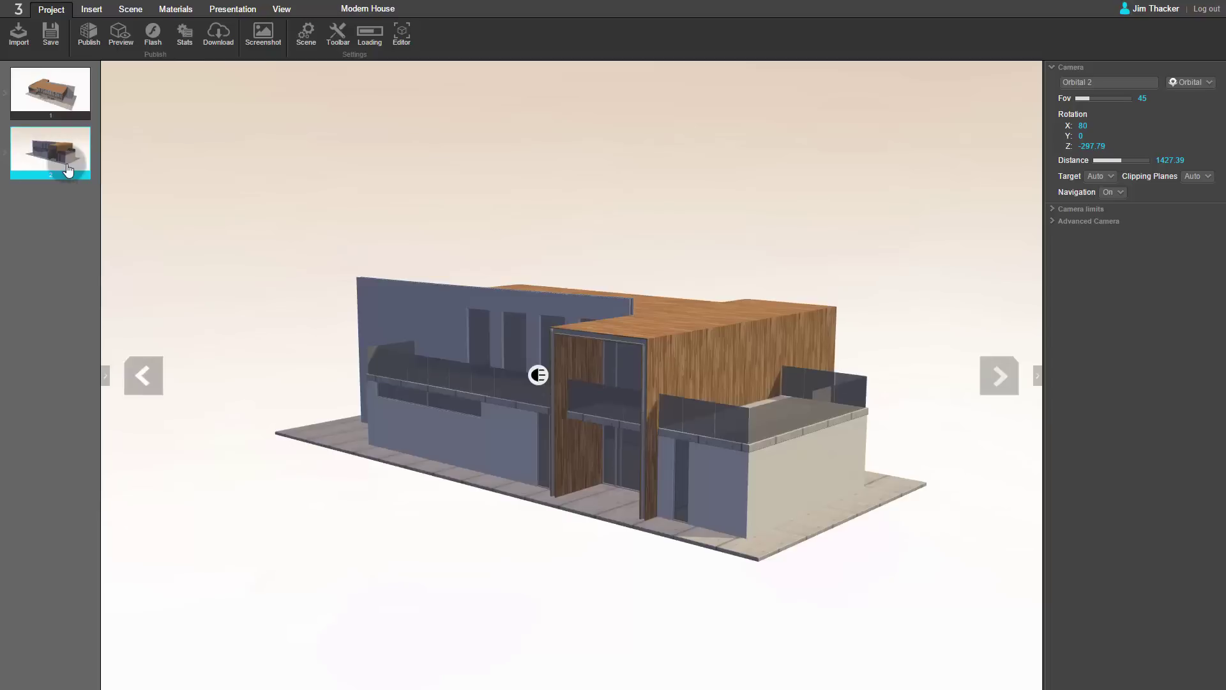
pyautogui.click(61, 112)
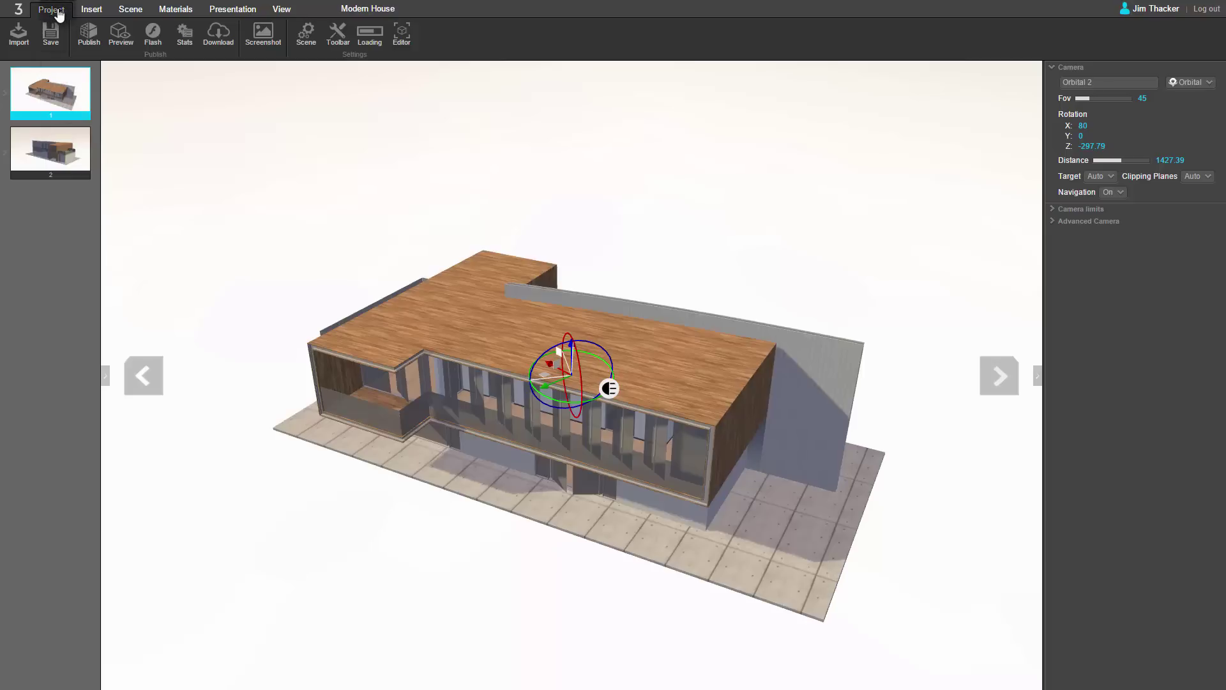
pyautogui.click(116, 31)
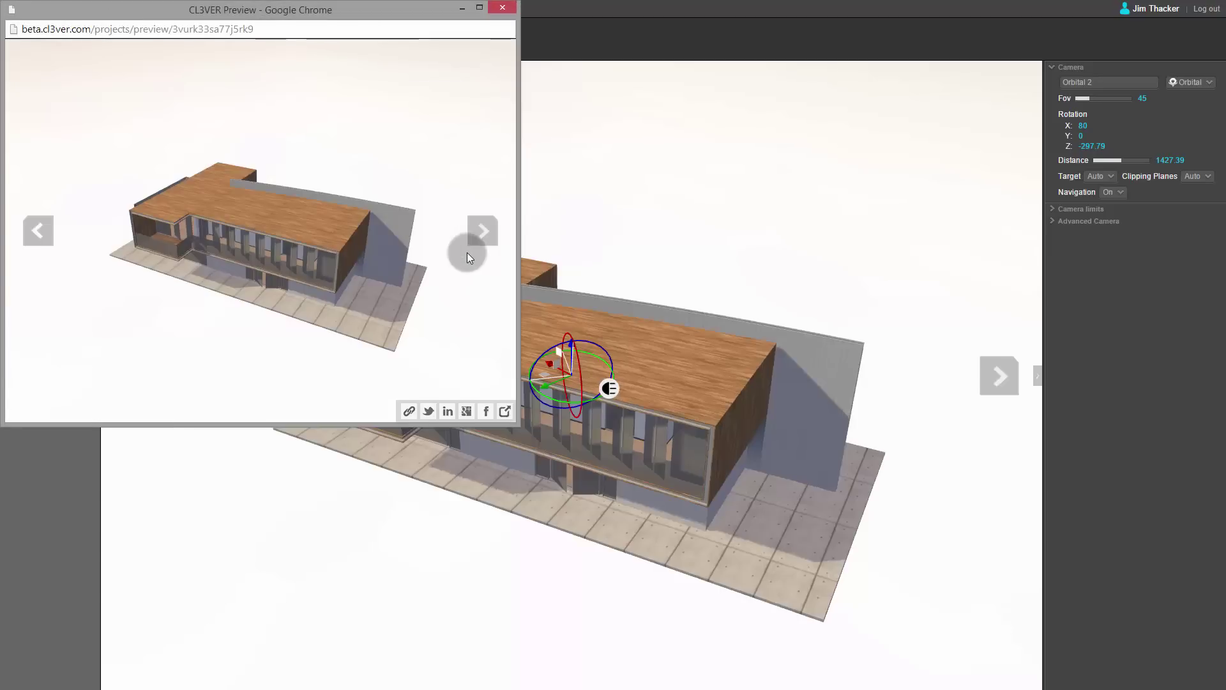
pyautogui.click(481, 243)
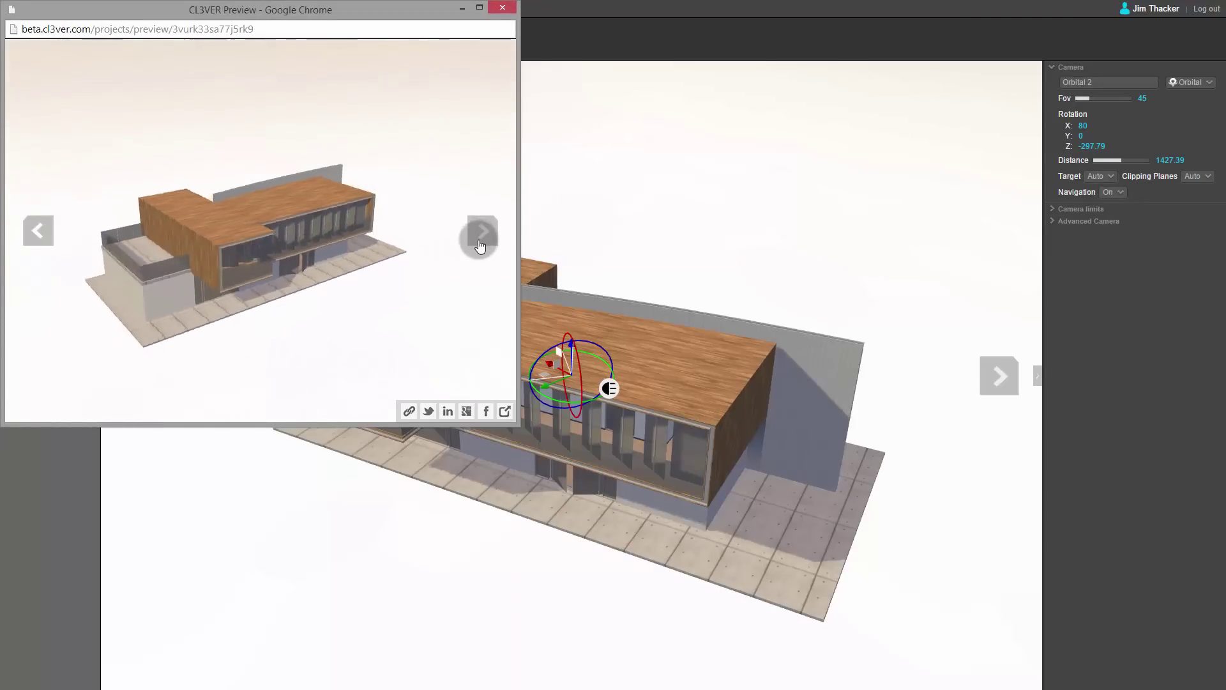
pyautogui.click(27, 241)
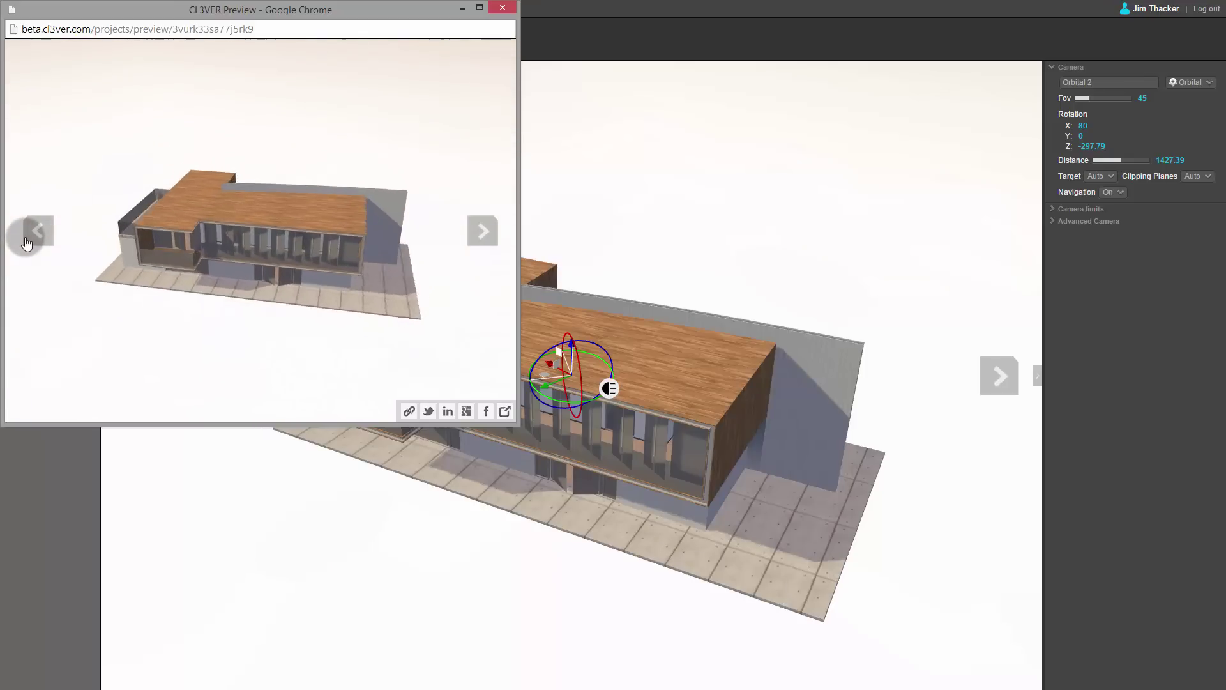
pyautogui.click(493, 29)
pyautogui.click(502, 7)
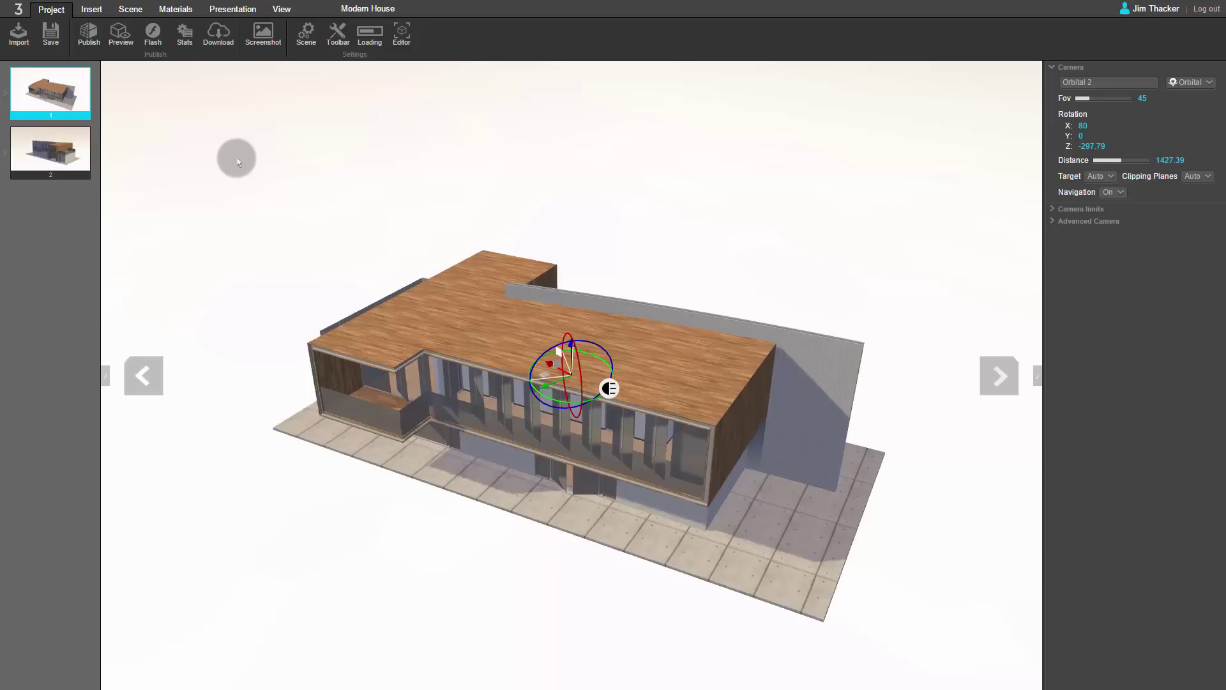
# - Duplicate slide 1 as a new step named 'Floor Plan'
pyautogui.rightClick(29, 94)
pyautogui.click(45, 117)
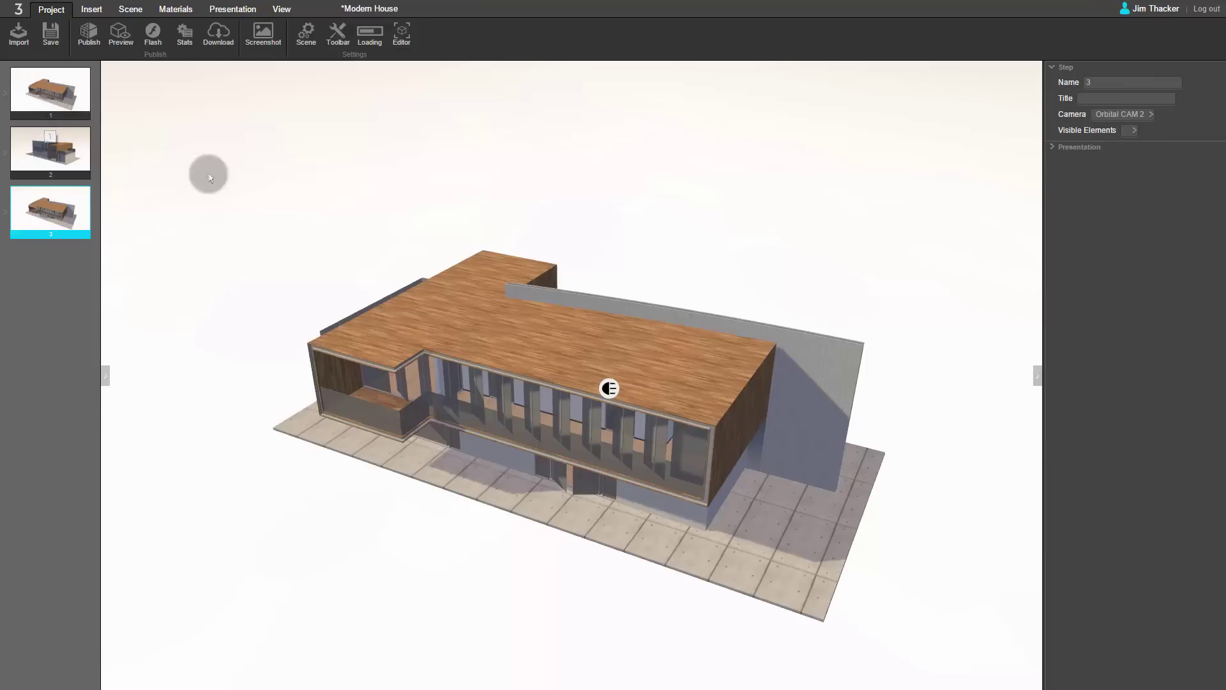
pyautogui.click(1100, 78)
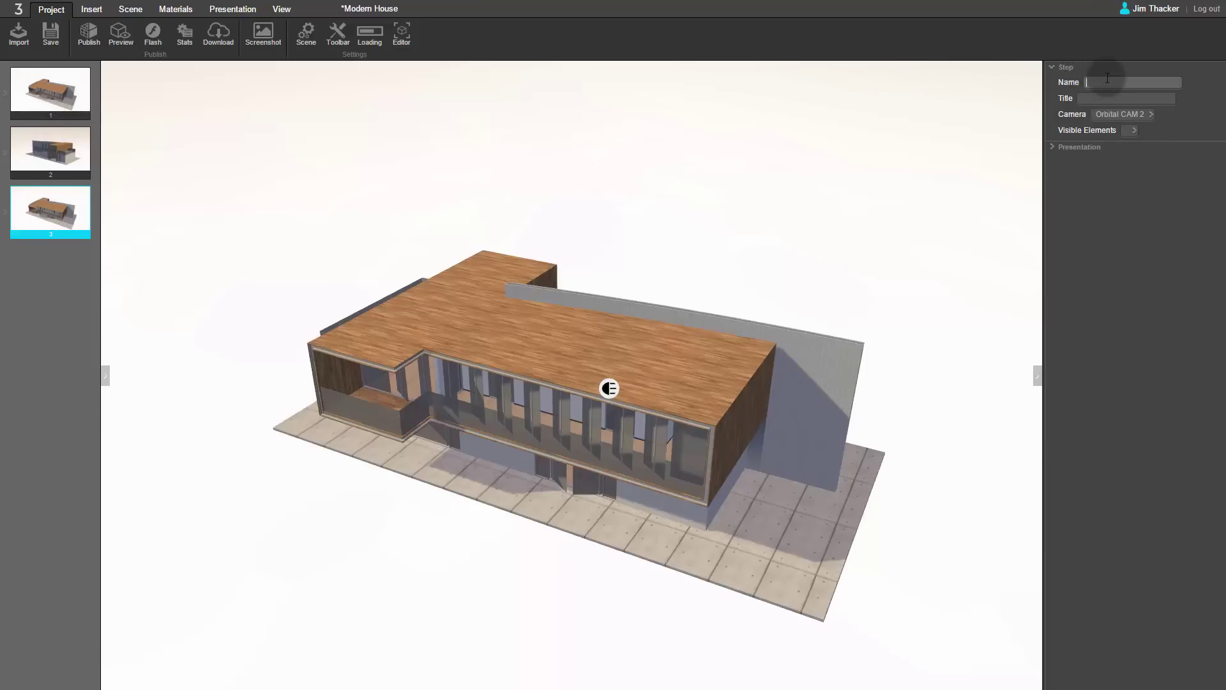
pyautogui.write('Floor Plan')
pyautogui.click(1152, 285)
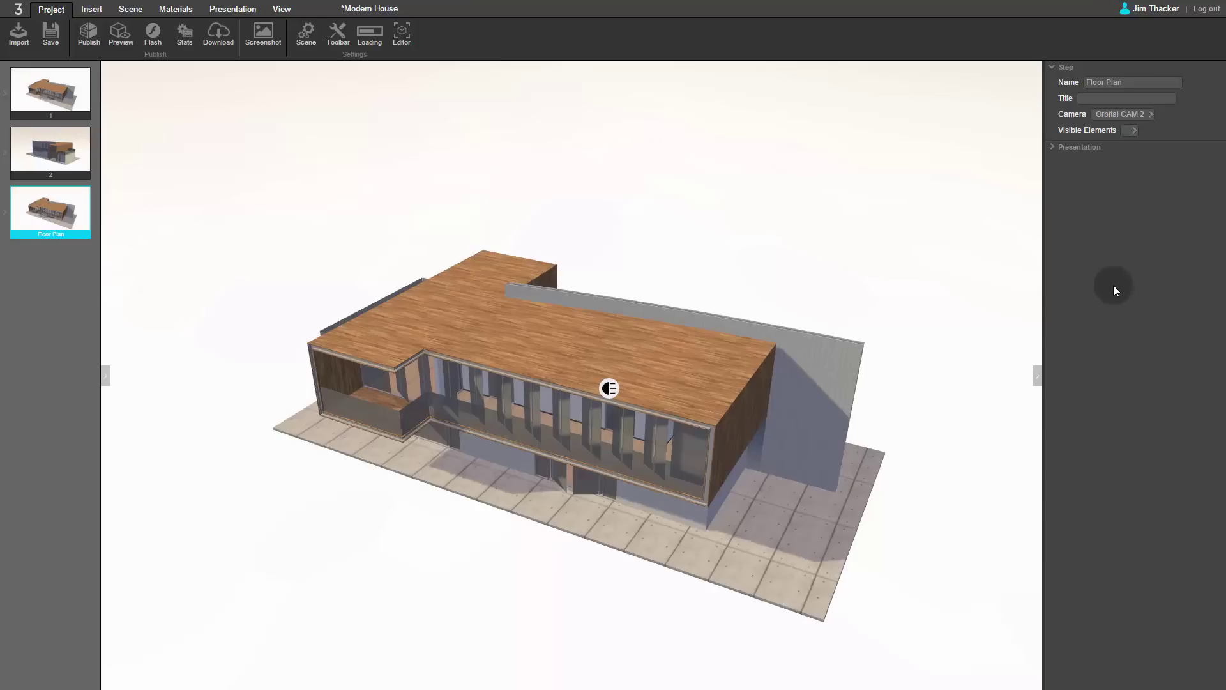
# - Change Orbital CAM 2's X rotation from 61.77 to 30
pyautogui.click(223, 10)
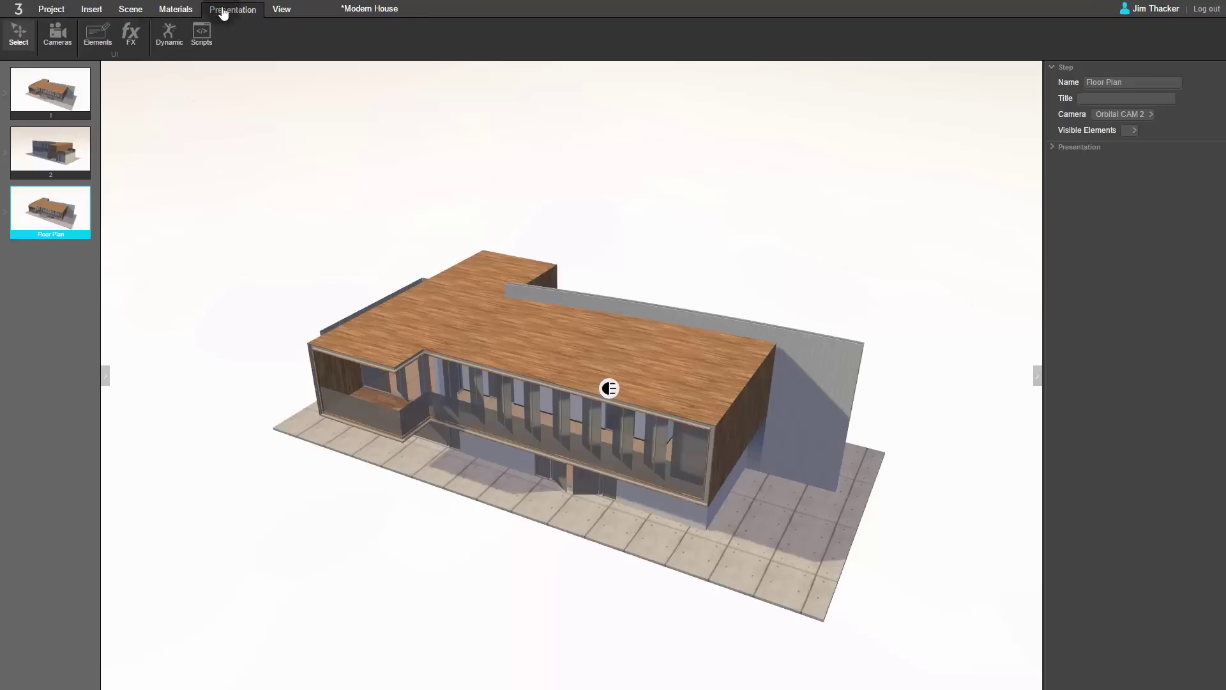
pyautogui.click(63, 37)
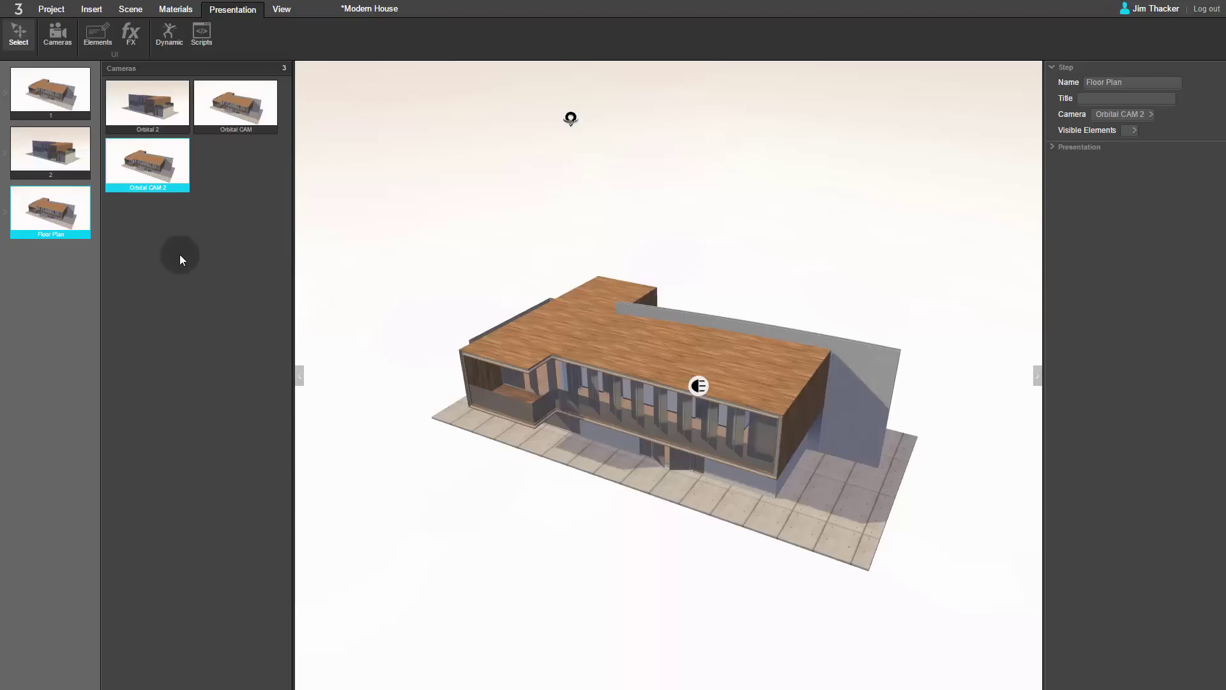
pyautogui.click(154, 171)
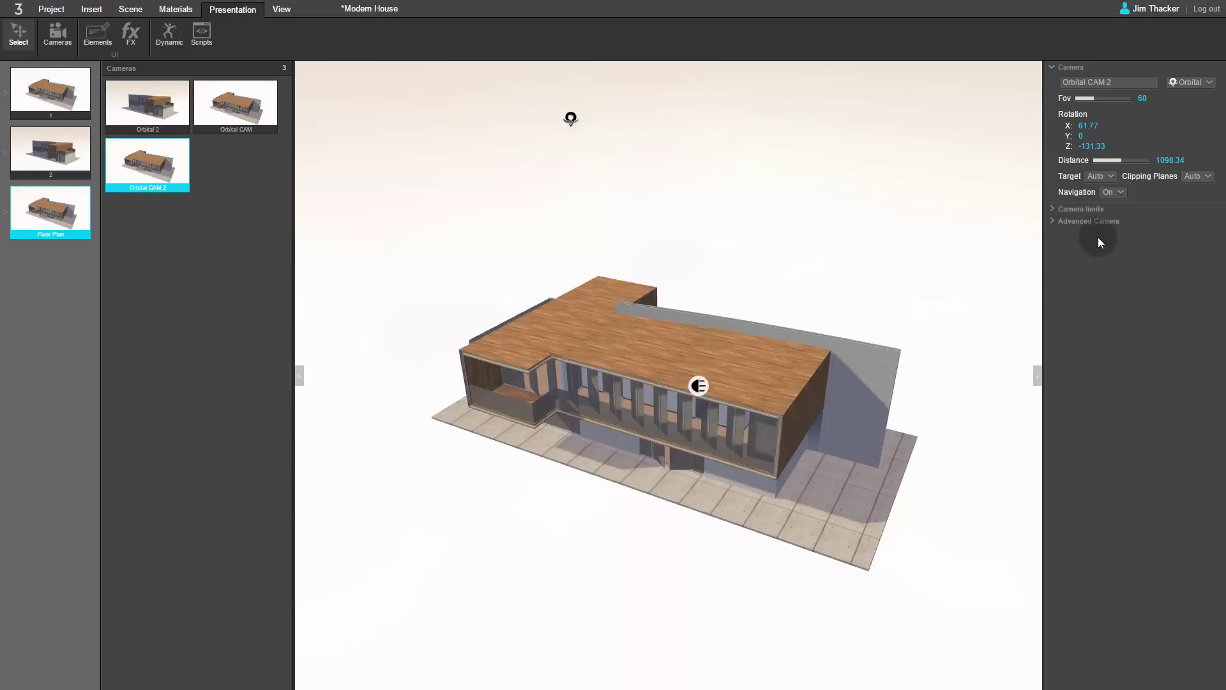
pyautogui.click(1114, 128)
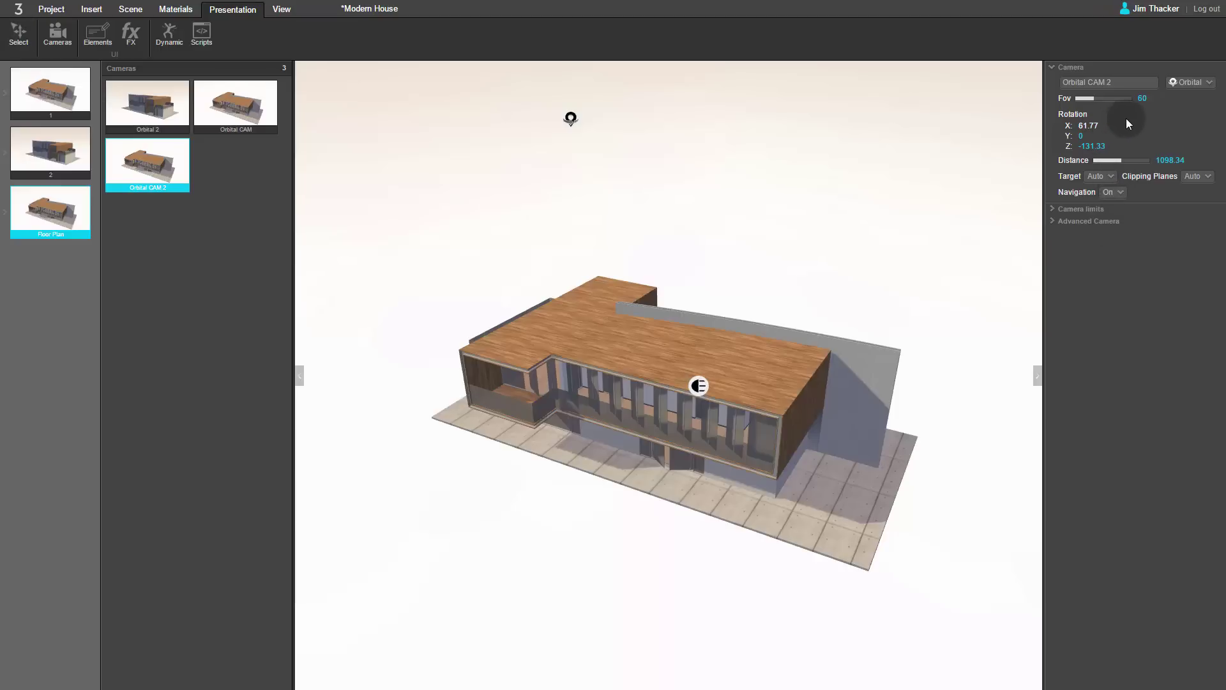
pyautogui.press('BackSpace')
pyautogui.press('BackSpace')
pyautogui.press('BackSpace')
pyautogui.write('30')
pyautogui.press('Return')
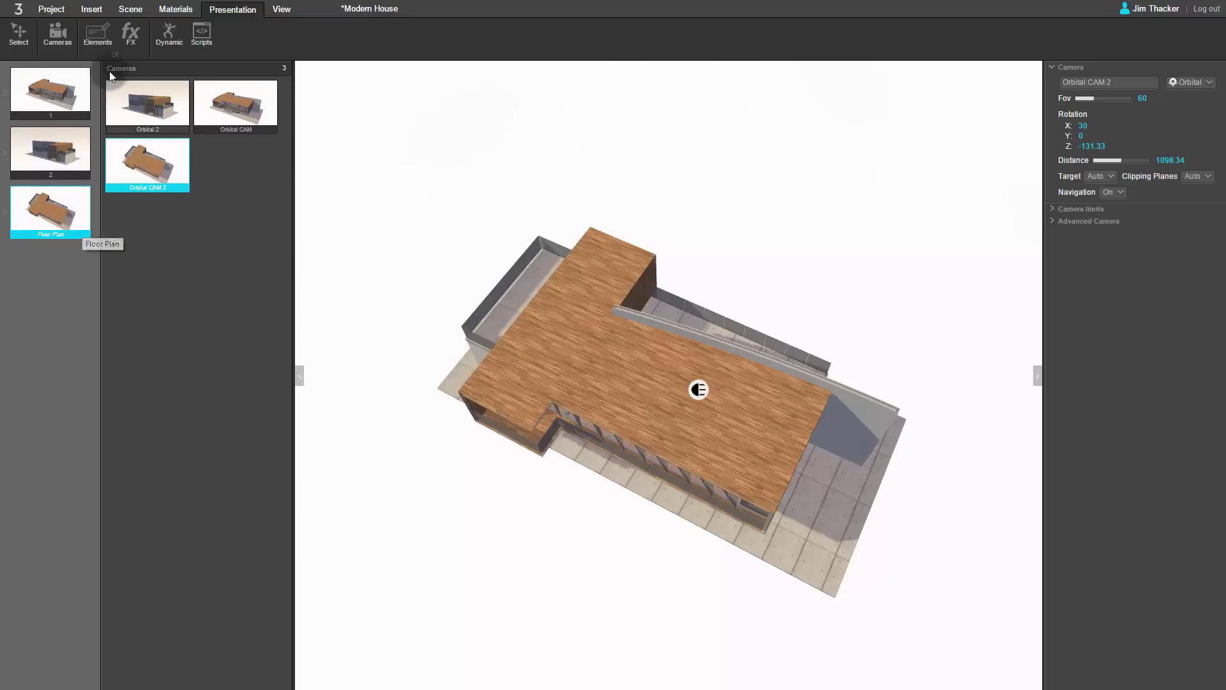
# - Insert a section cut targeting GeometryInstance 1
pyautogui.click(100, 15)
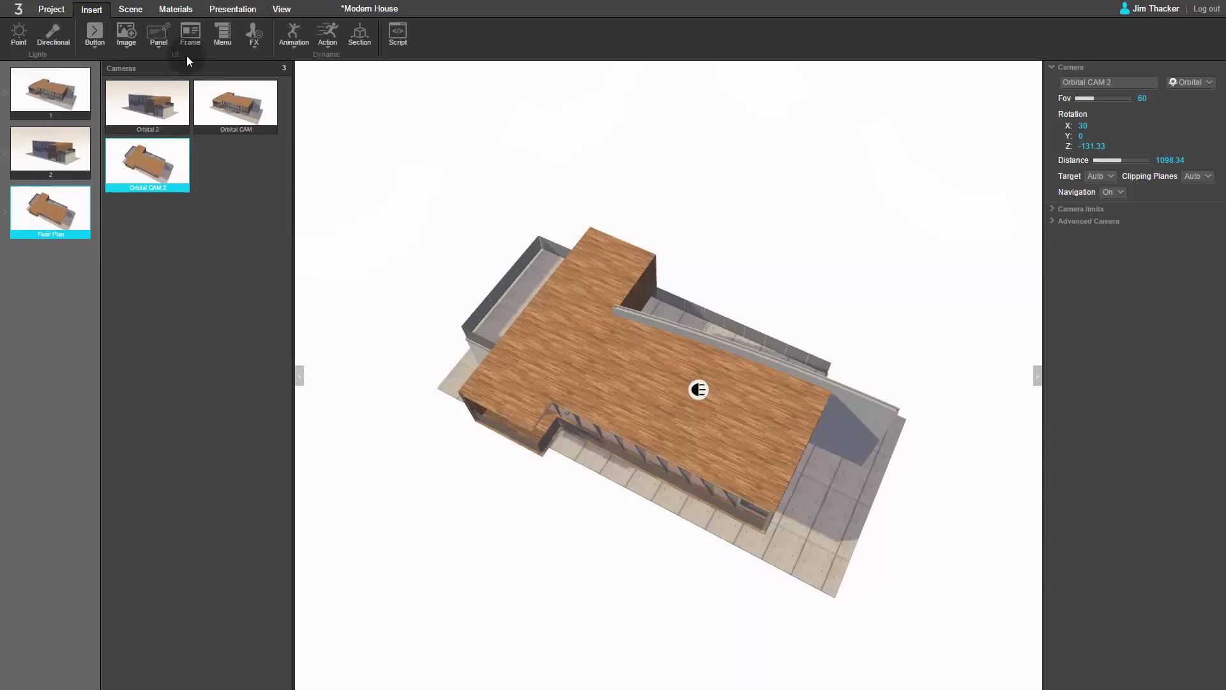
pyautogui.moveTo(367, 32); pyautogui.dragTo(421, 160)
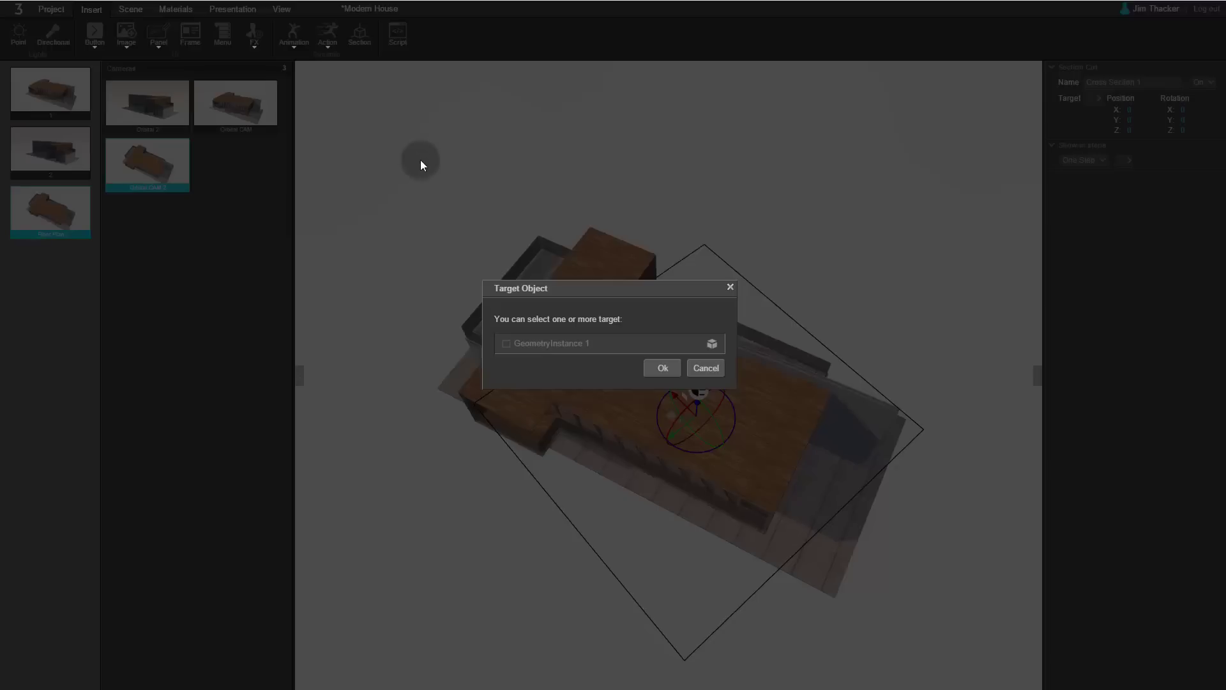
pyautogui.click(508, 346)
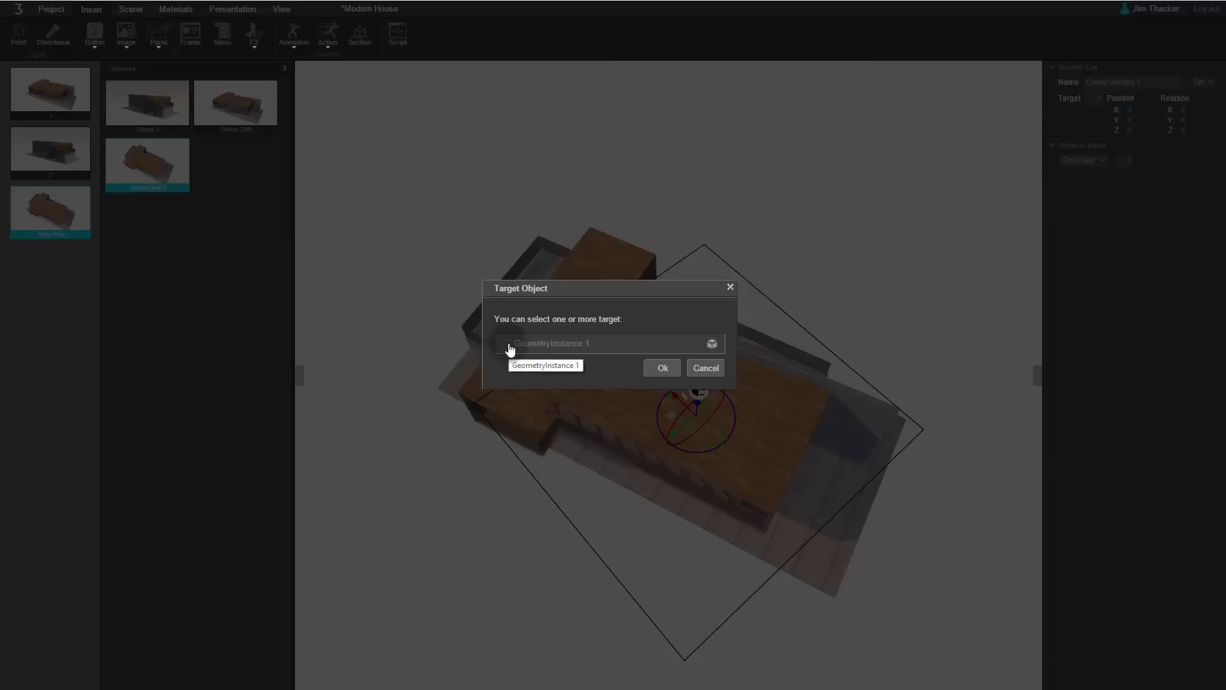
pyautogui.click(508, 345)
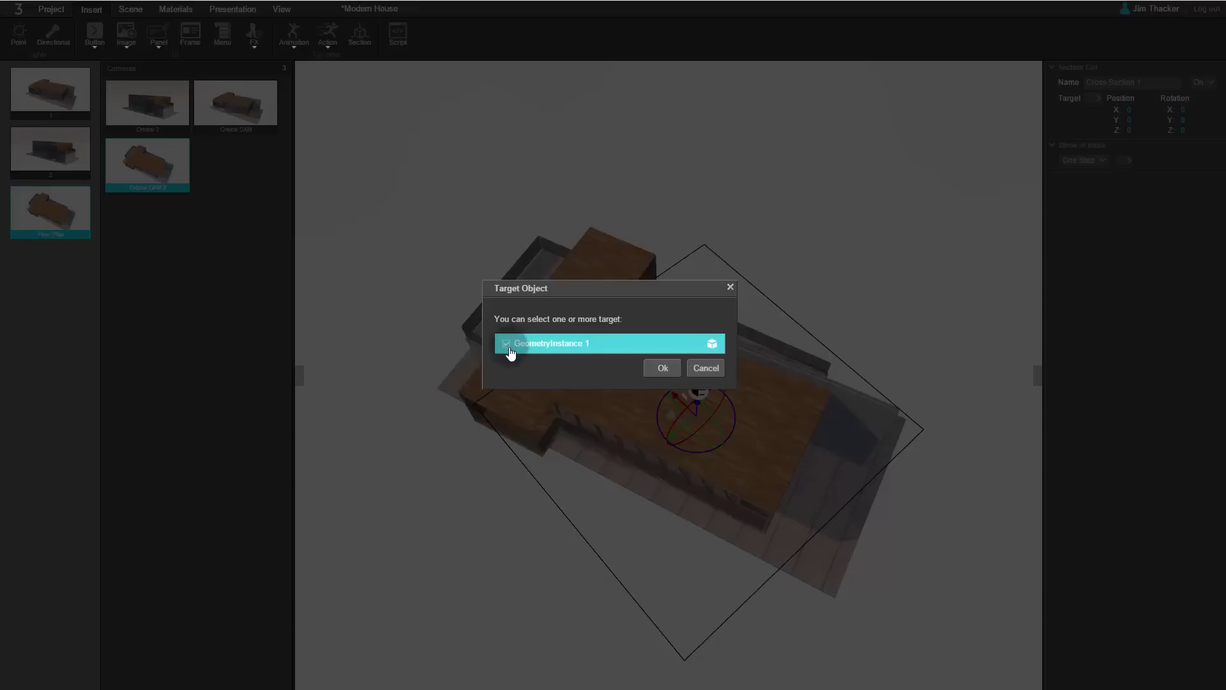
pyautogui.click(672, 370)
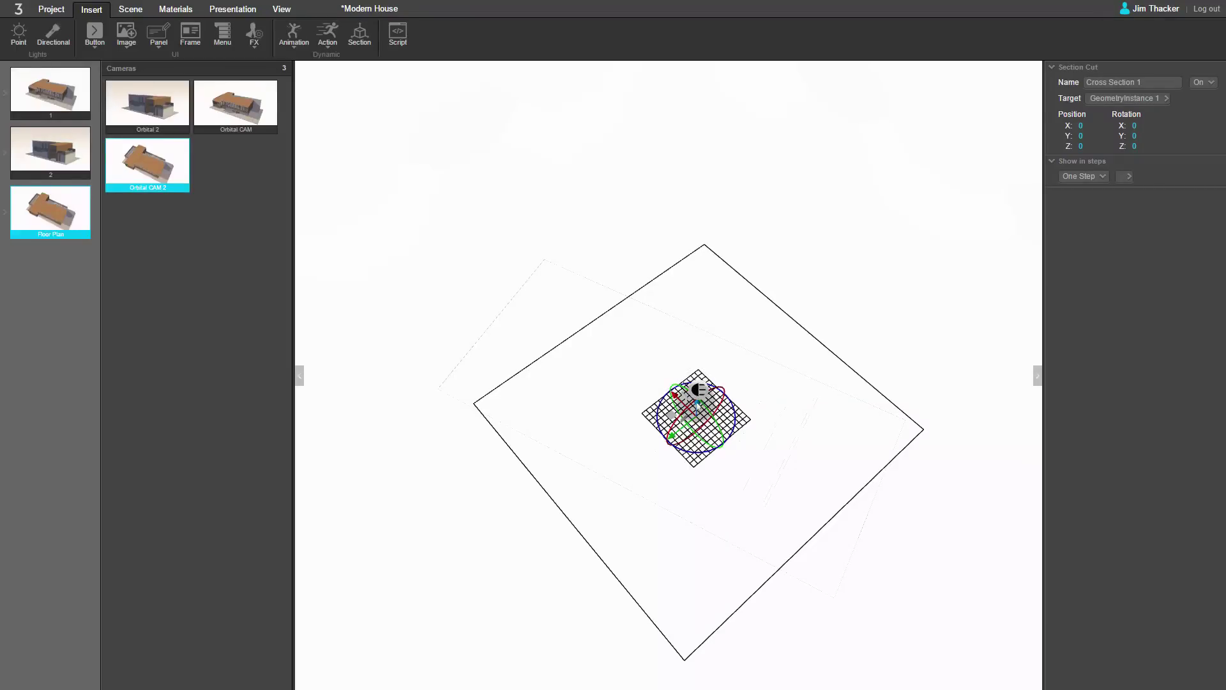
# - Lower the section plane into the house, setting its Z position to 5
pyautogui.scroll(5, 699, 401)
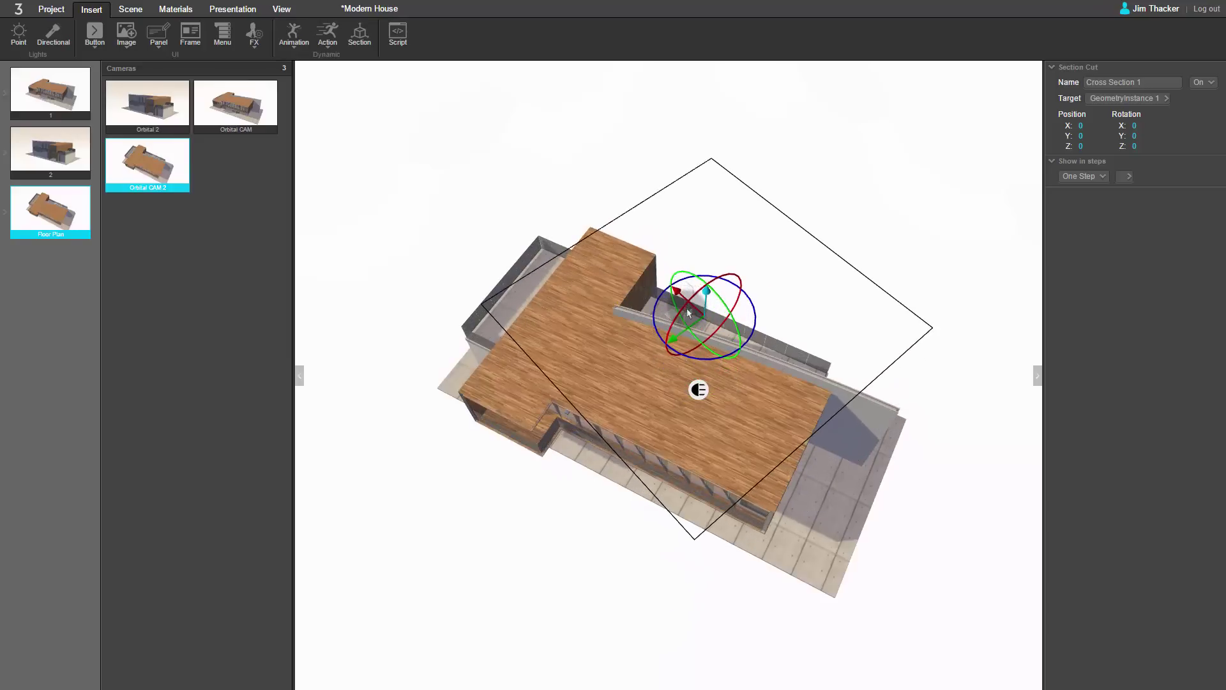
pyautogui.moveTo(688, 313); pyautogui.dragTo(686, 347)
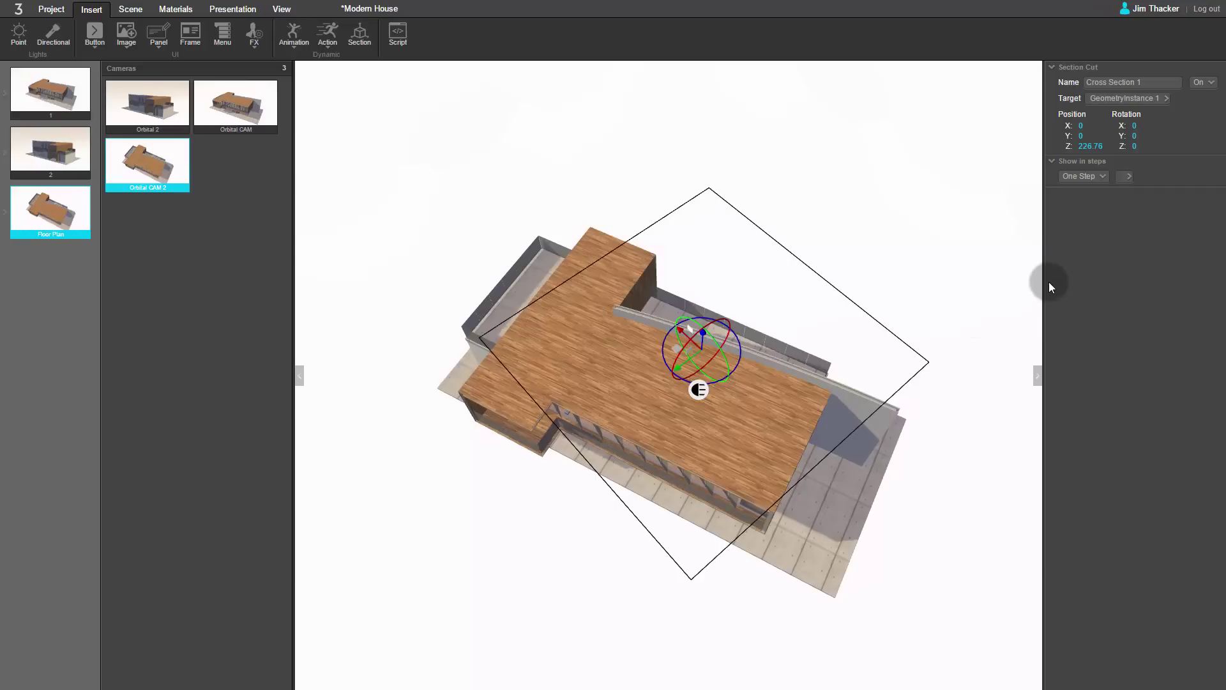
pyautogui.click(1089, 146)
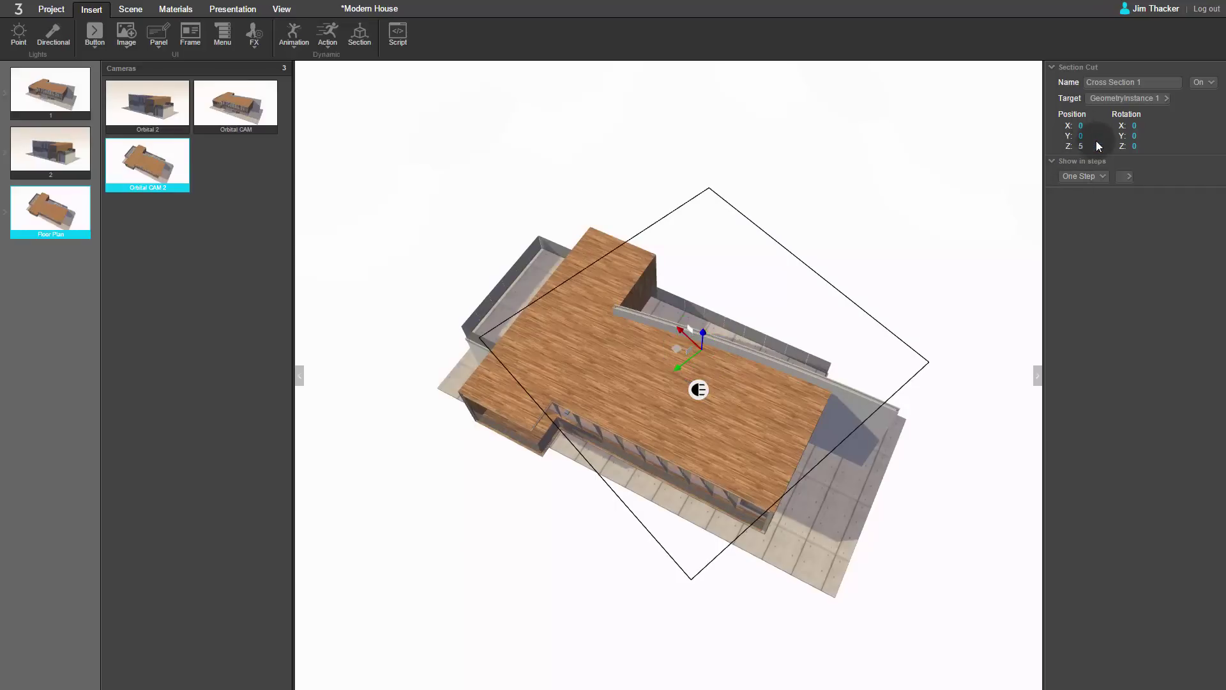
pyautogui.write('5')
pyautogui.click(1139, 228)
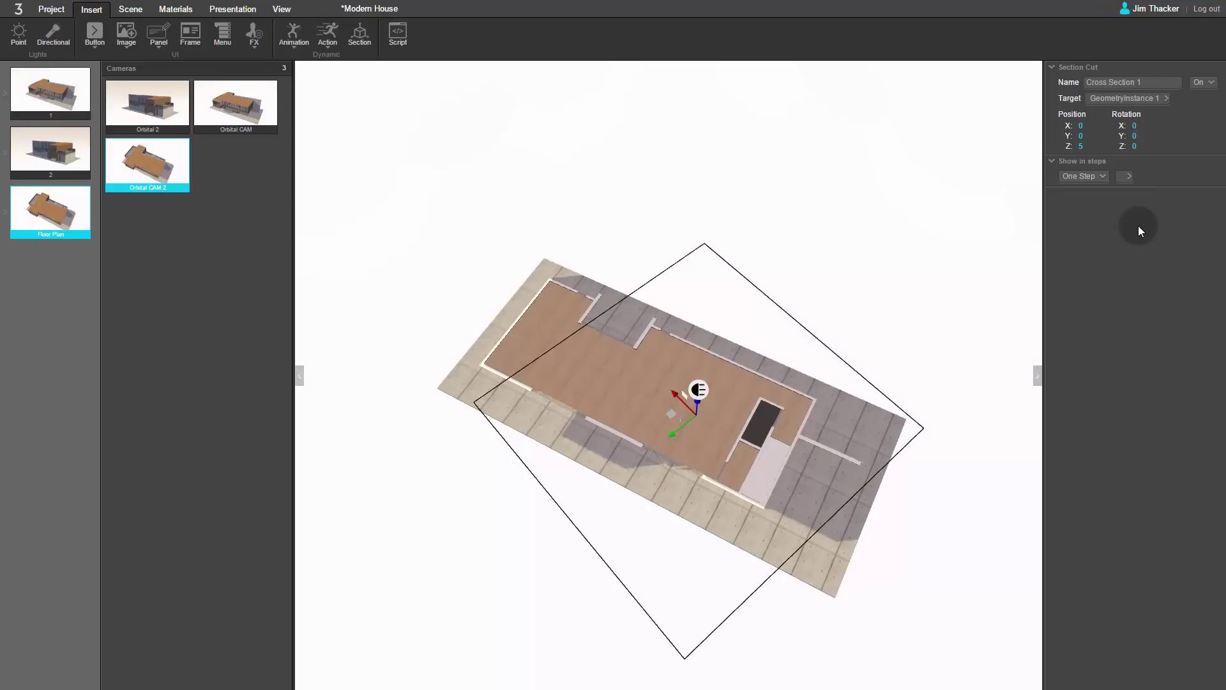
# - Show the section cut in one step only: Floor Plan
pyautogui.click(1104, 177)
pyautogui.click(1105, 186)
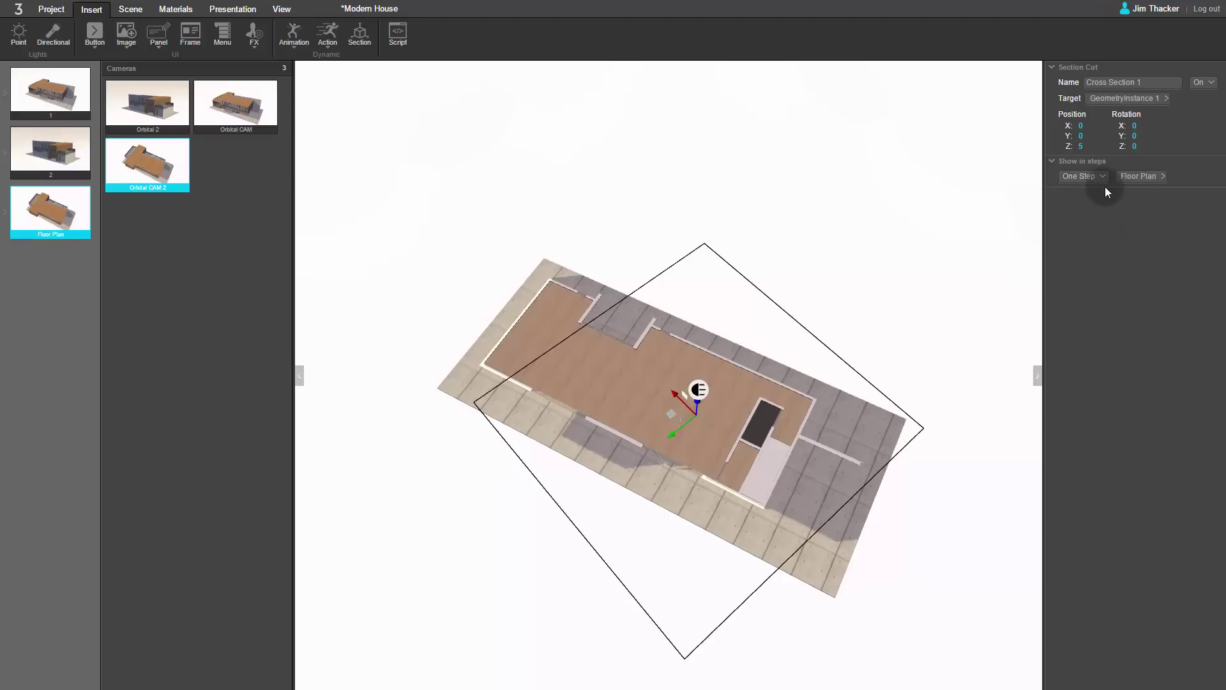
pyautogui.click(1143, 182)
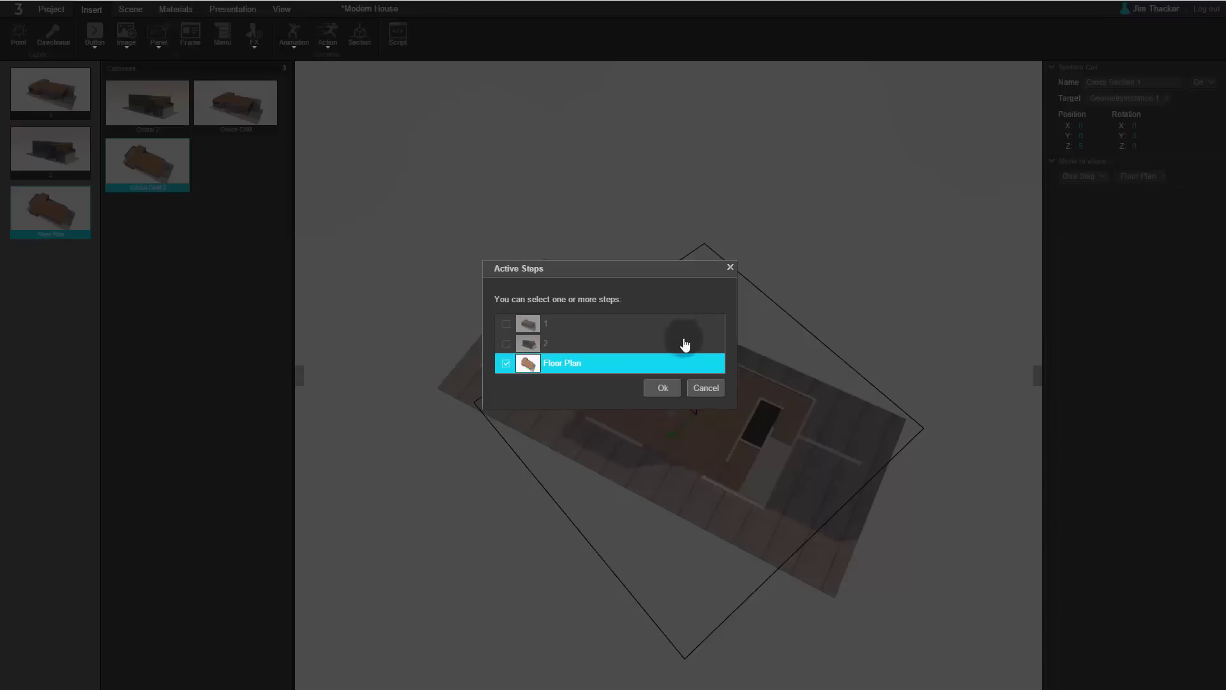
pyautogui.click(665, 388)
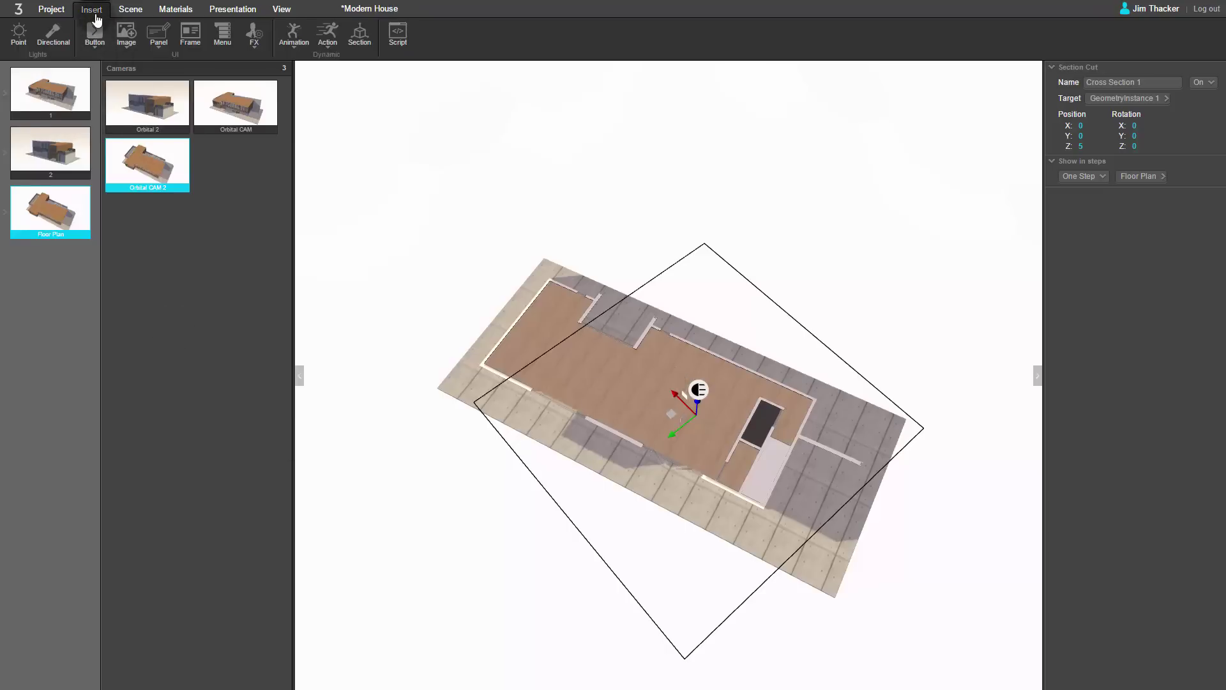
# - Place a 2D button in the viewport and switch its source from Library to Image
pyautogui.click(95, 33)
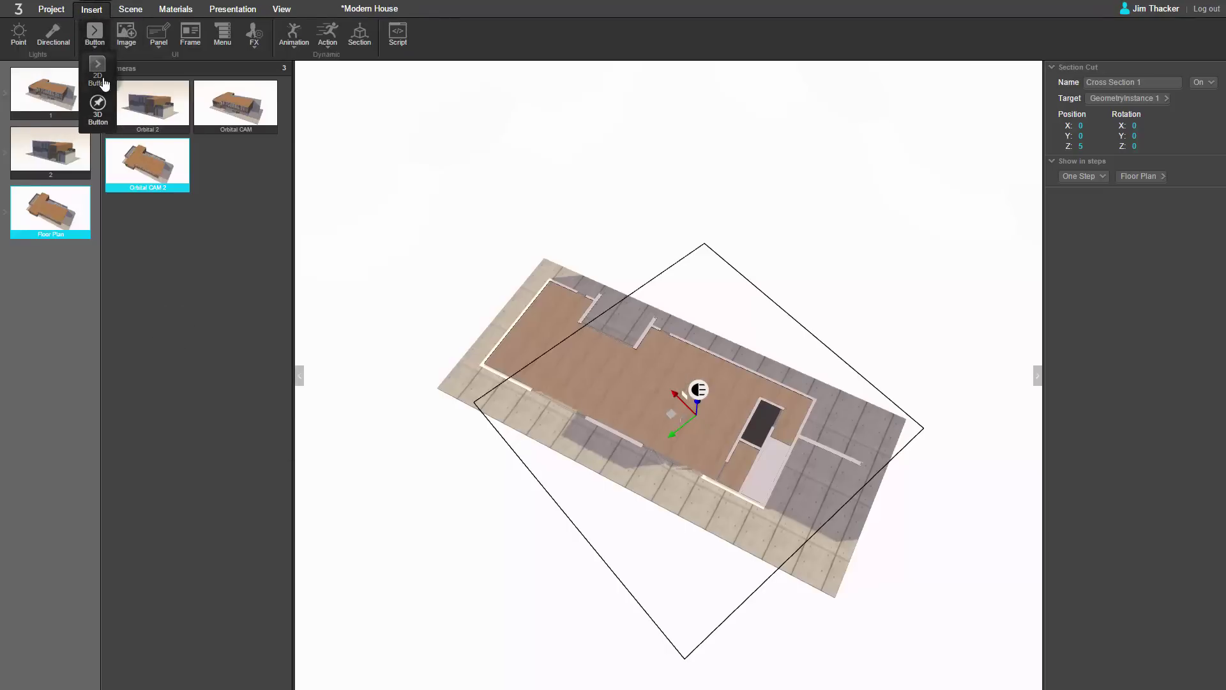
pyautogui.click(103, 77)
pyautogui.click(368, 140)
pyautogui.click(1114, 98)
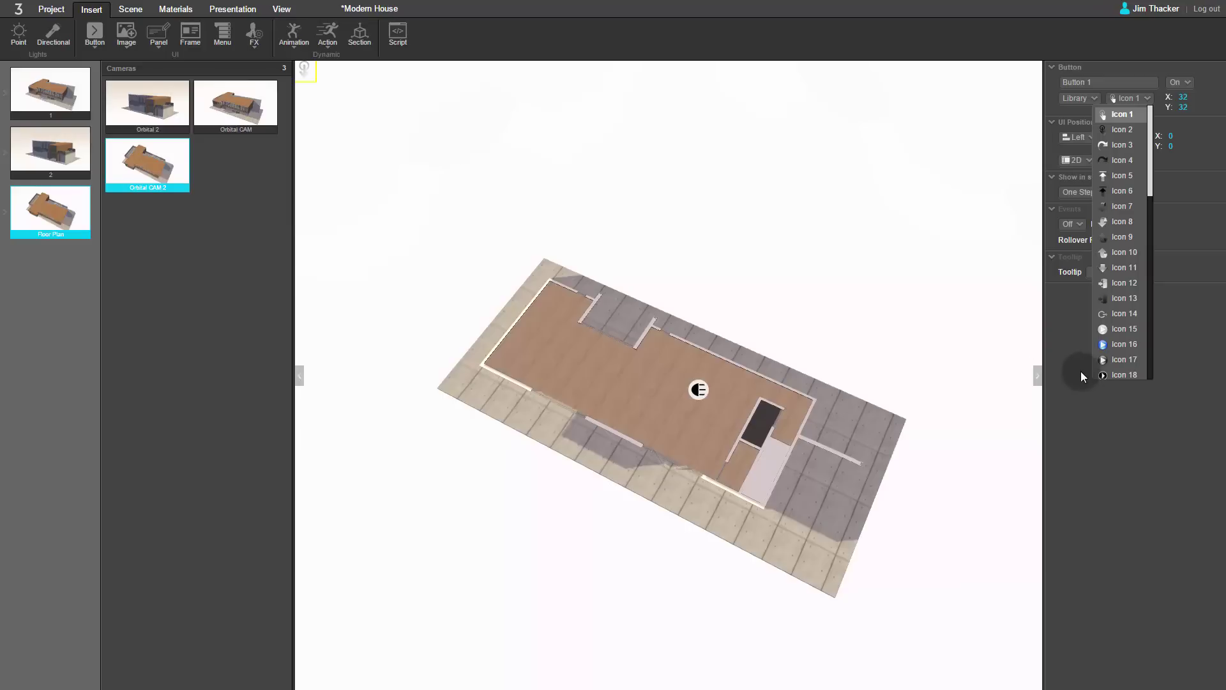
pyautogui.click(1072, 101)
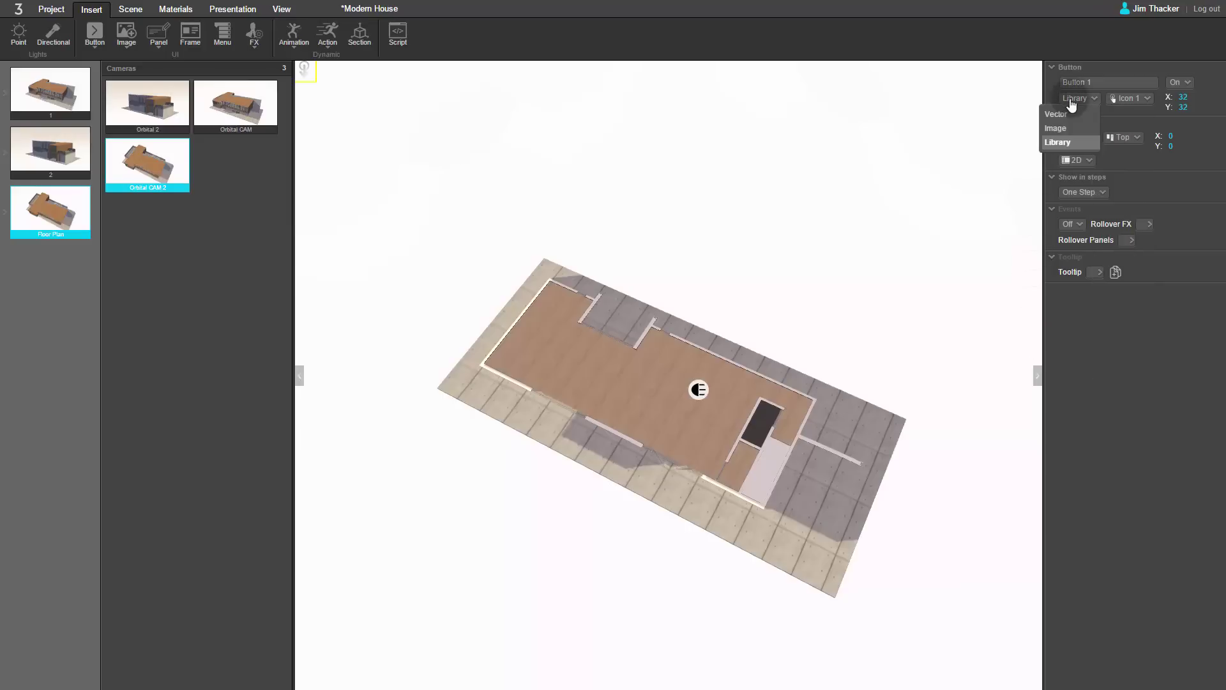
pyautogui.click(1066, 132)
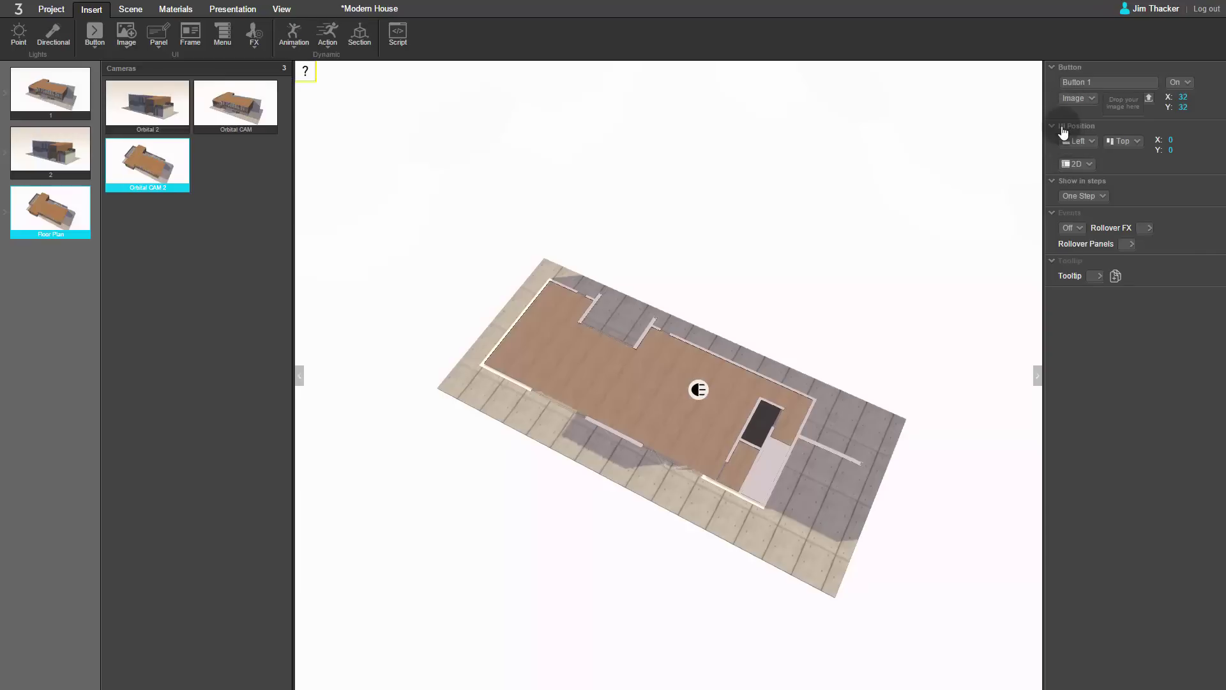
# - Load the Floor_Plan_Control image onto Button 1
pyautogui.click(1147, 97)
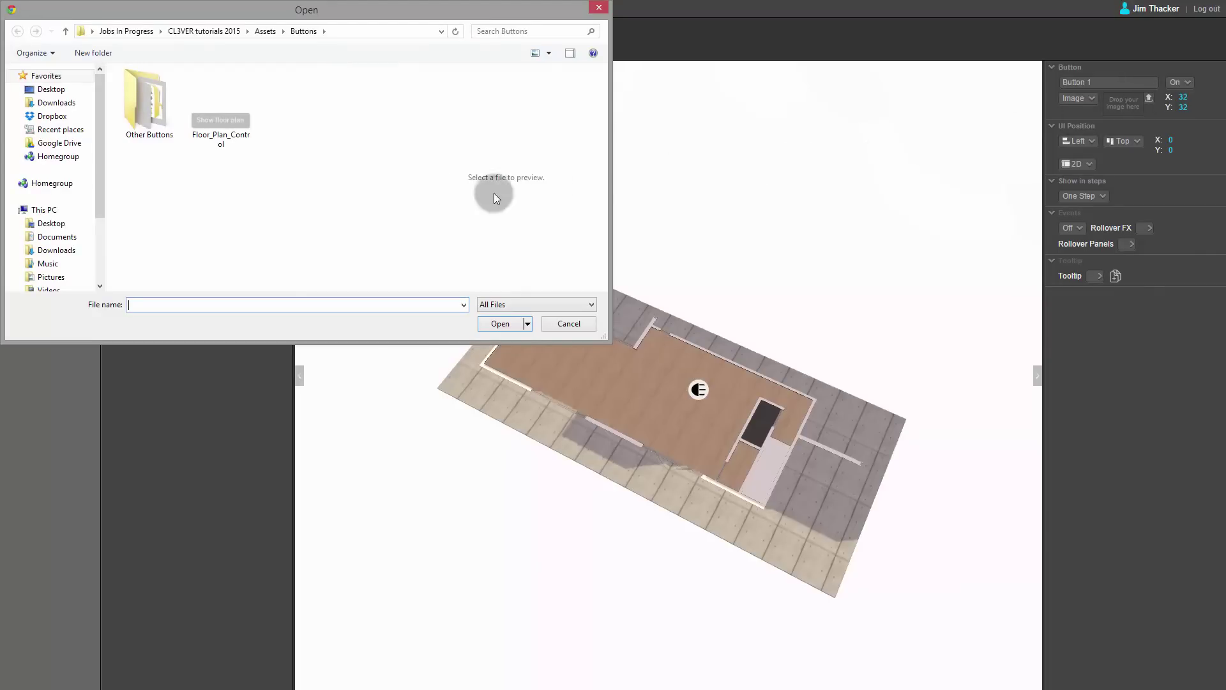
pyautogui.click(247, 126)
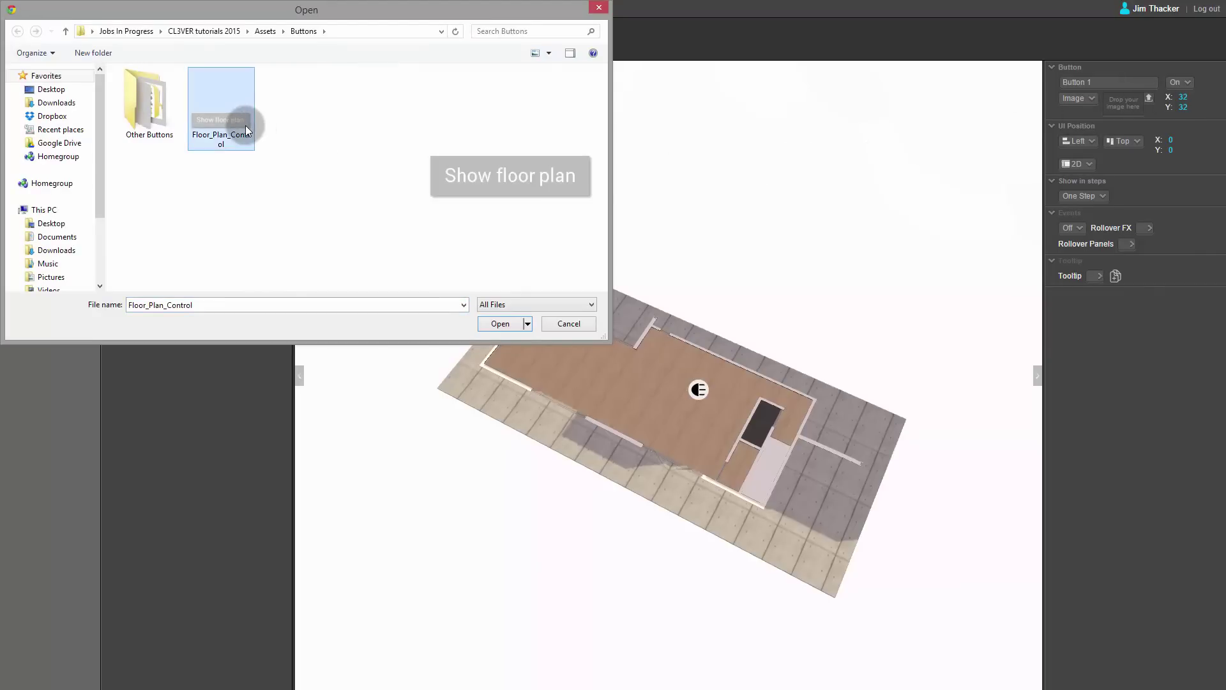
pyautogui.click(502, 324)
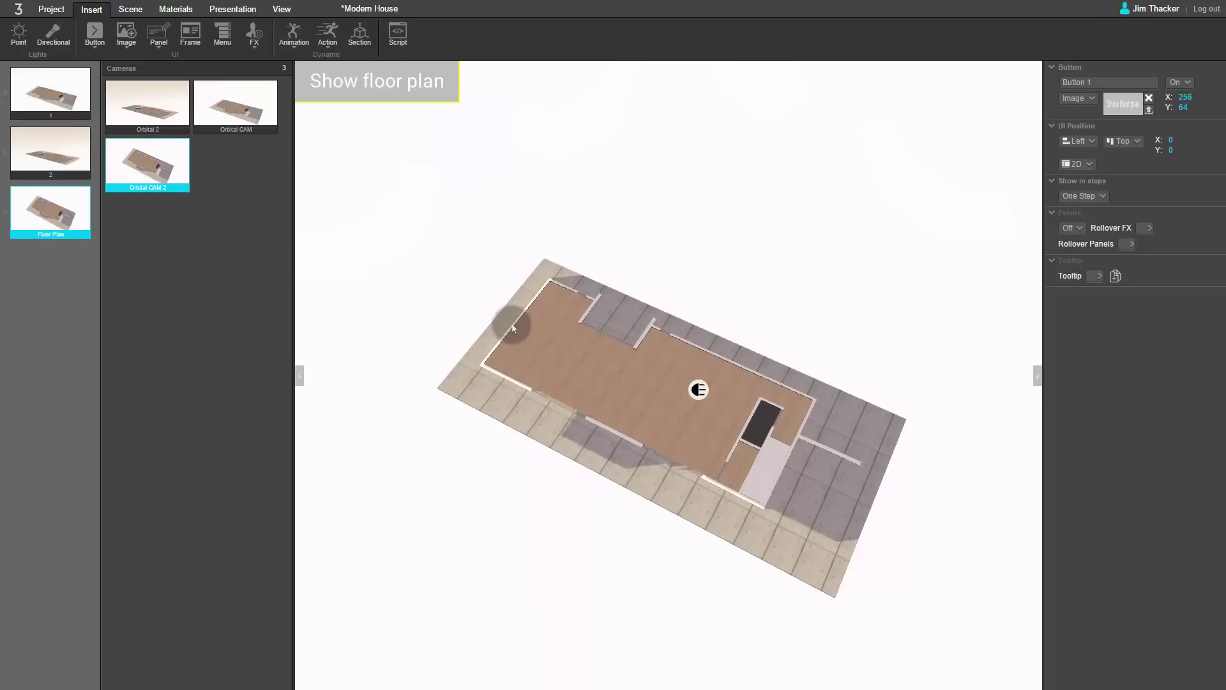
# - Anchor the button at bottom centre with a Y offset of 35
pyautogui.click(1075, 138)
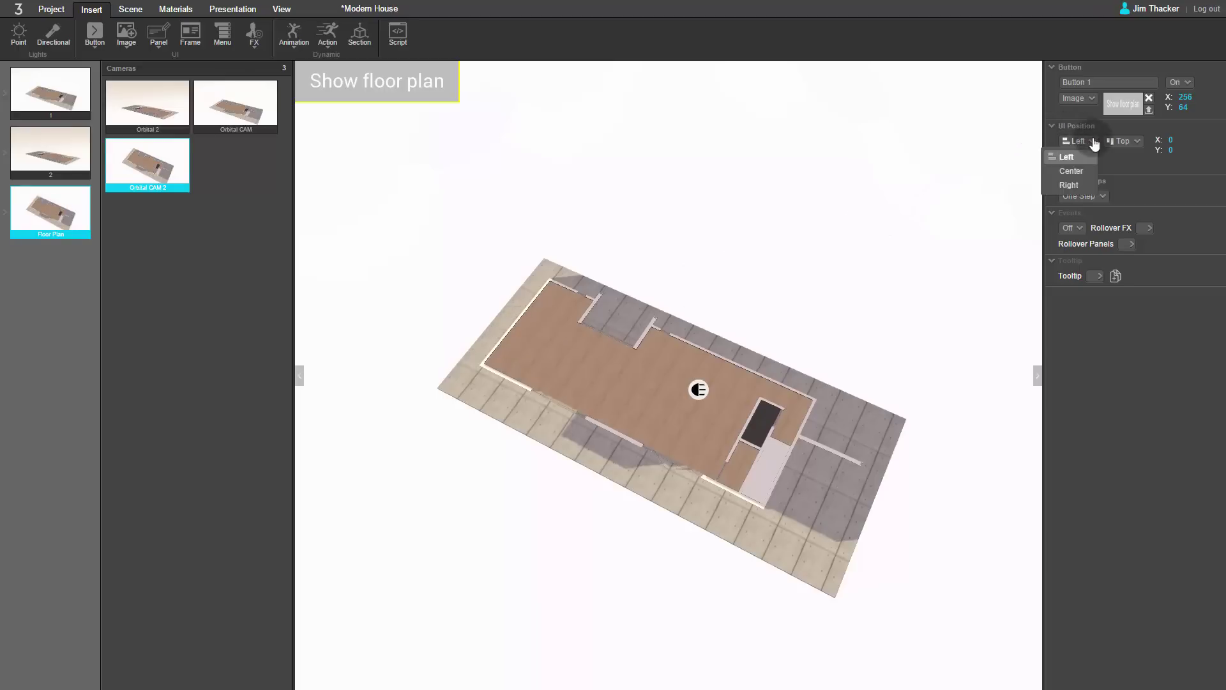
pyautogui.click(1087, 171)
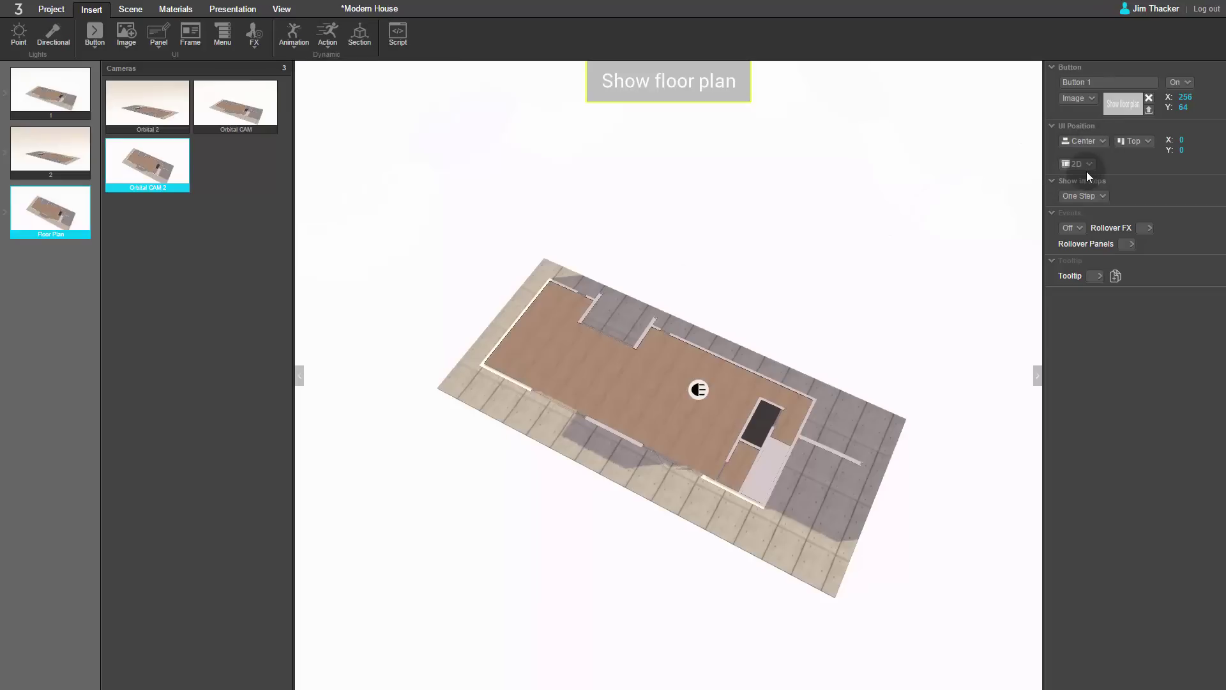
pyautogui.click(1135, 142)
pyautogui.click(1136, 185)
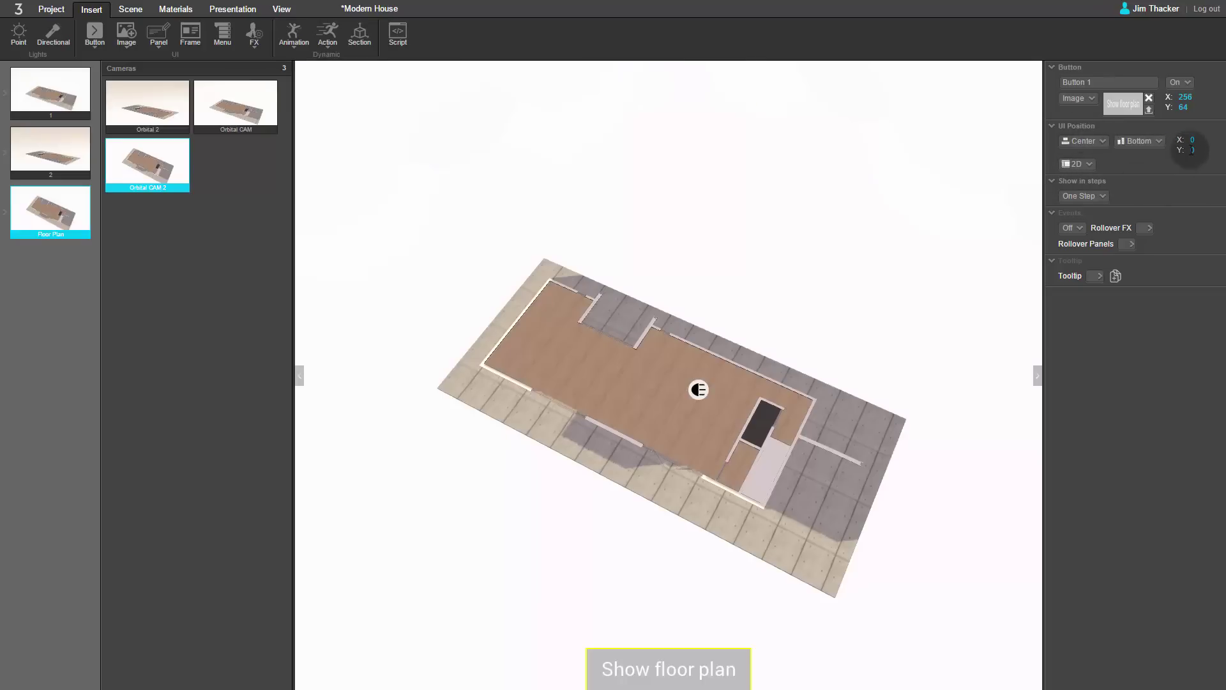
pyautogui.doubleClick(1192, 150)
pyautogui.write('3')
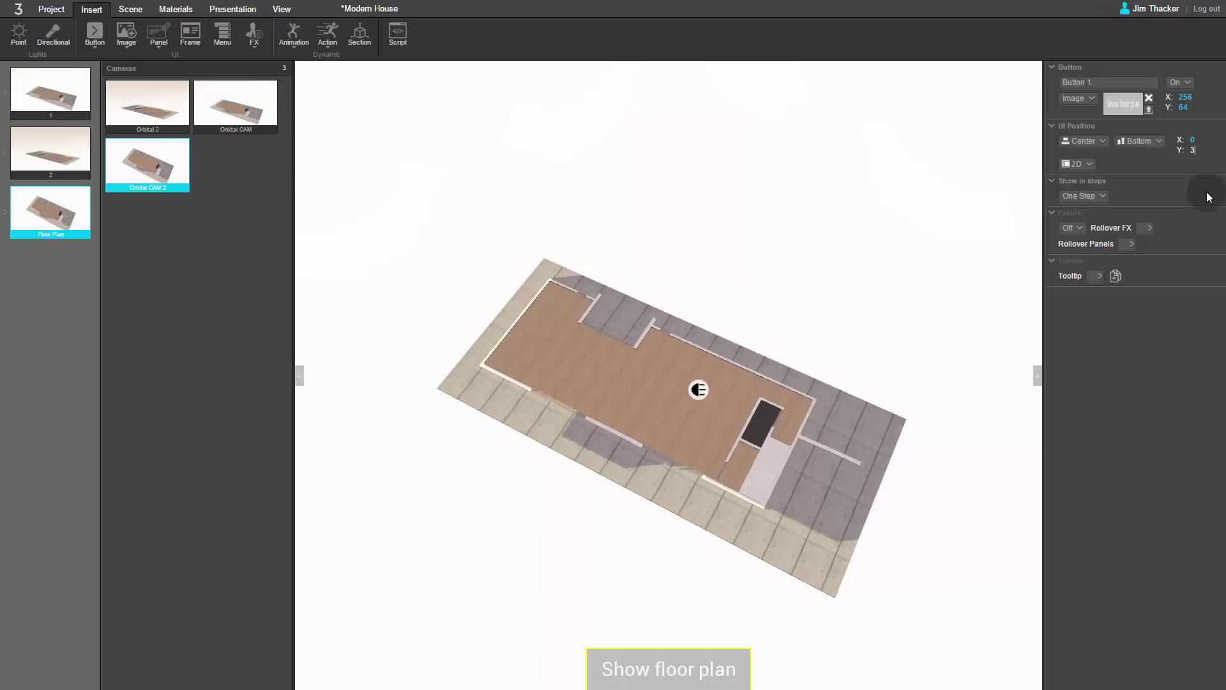
pyautogui.write('5')
pyautogui.click(1203, 193)
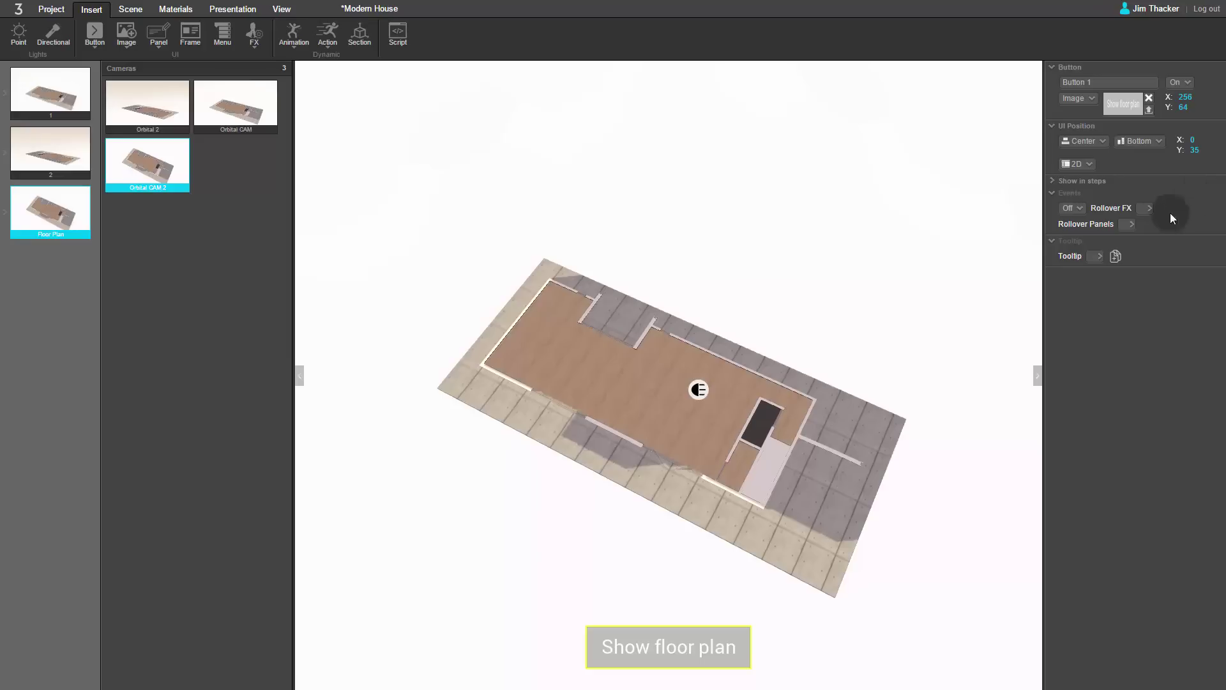
# - Set the button's click event to Go to Step with Floor Plan as target
pyautogui.click(1079, 210)
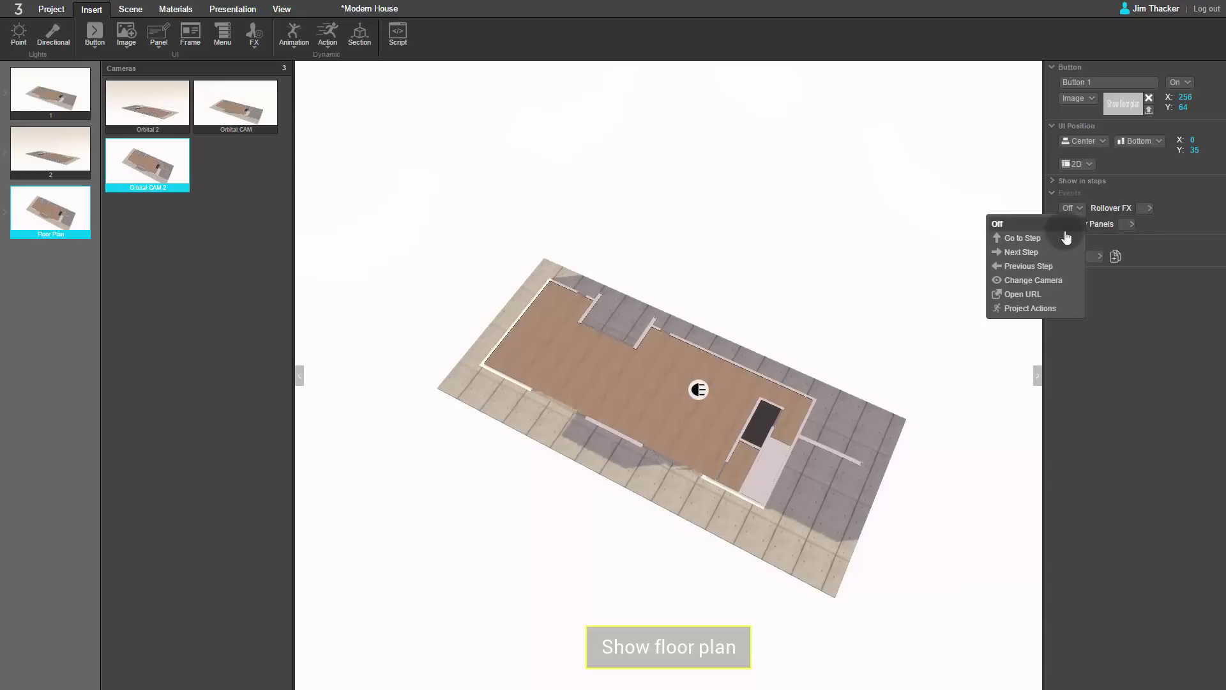
pyautogui.click(1066, 239)
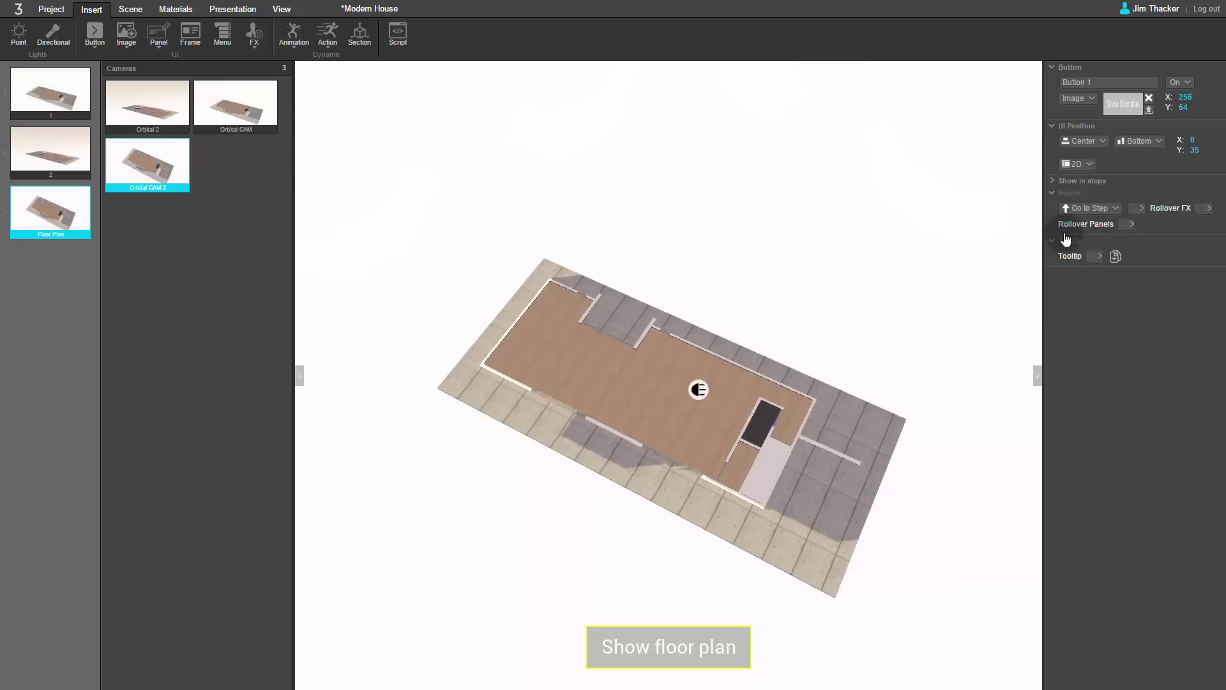
pyautogui.click(1143, 211)
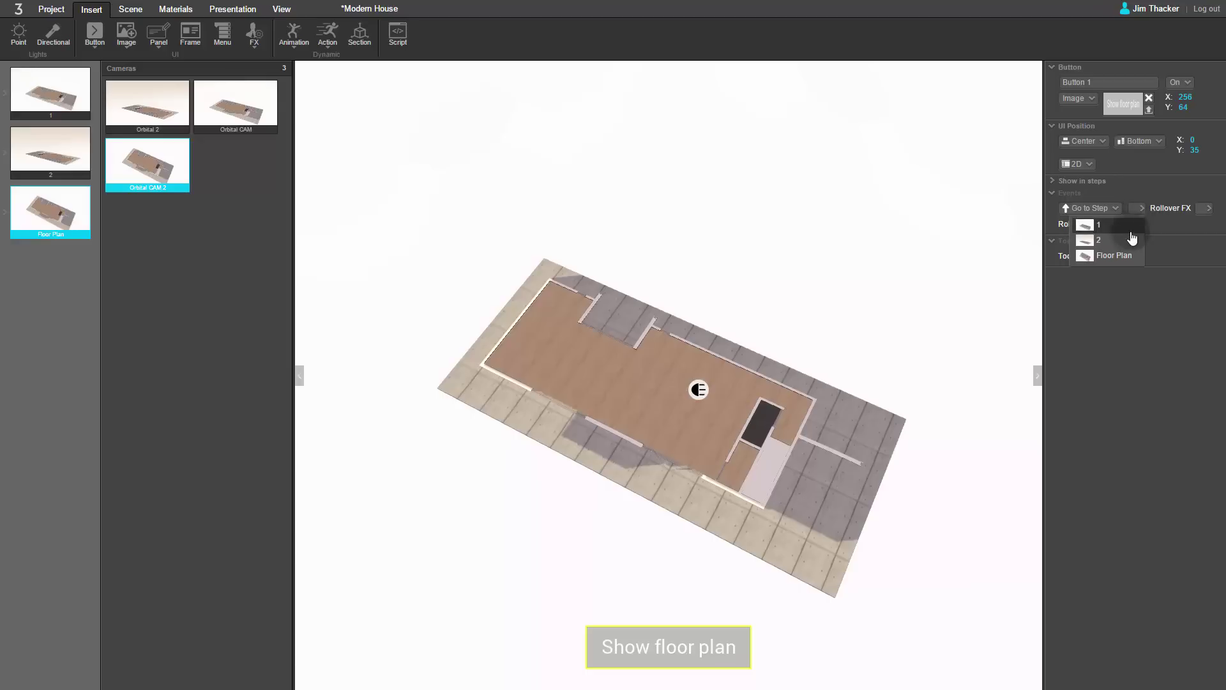
pyautogui.click(1125, 256)
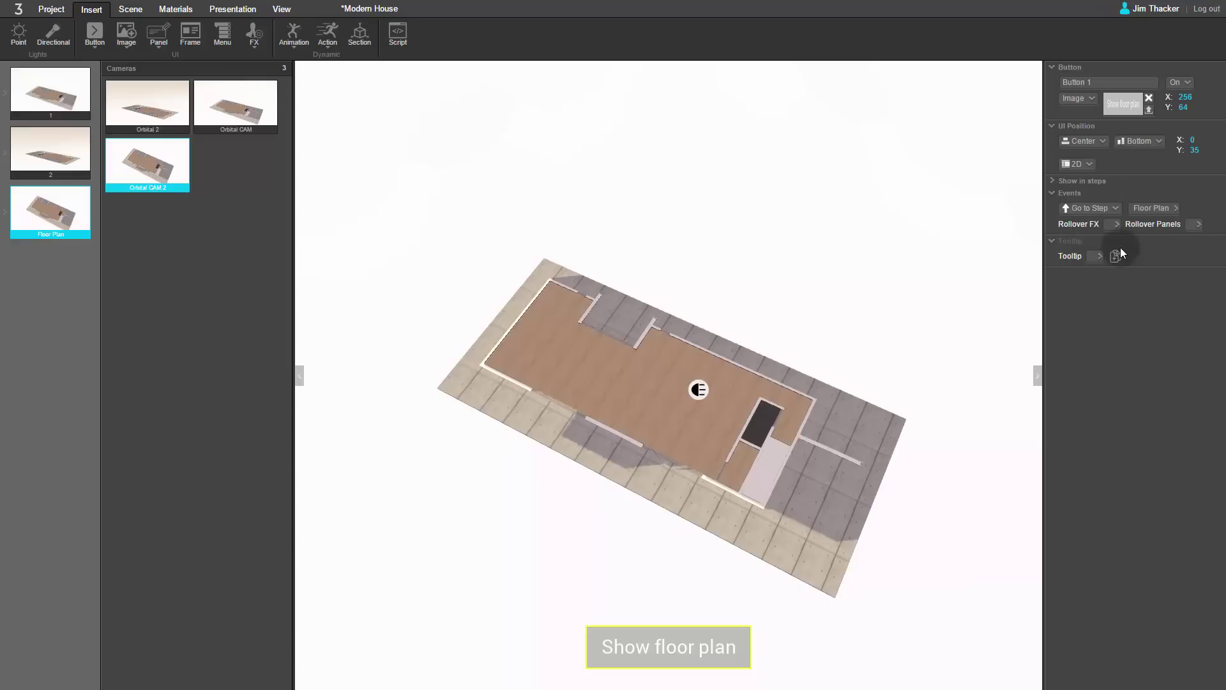
pyautogui.click(1054, 184)
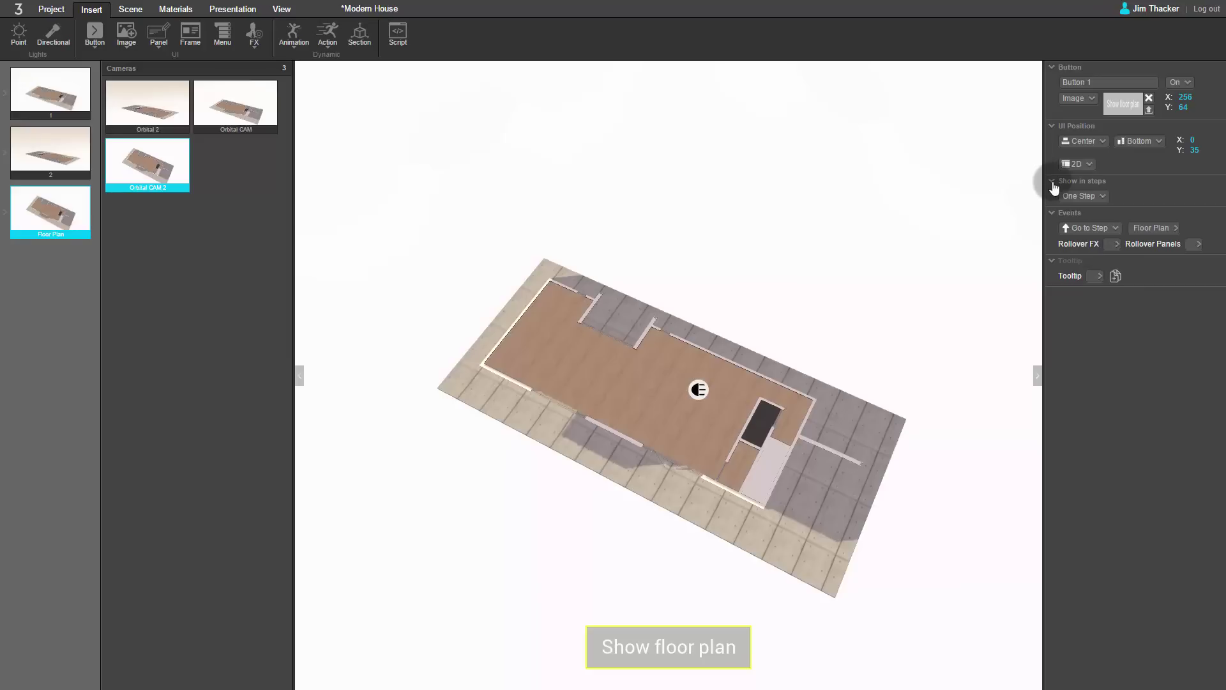
# - Set the button's Show in steps to Custom, with steps 1 and 2 active and Floor Plan unchecked
pyautogui.click(1099, 198)
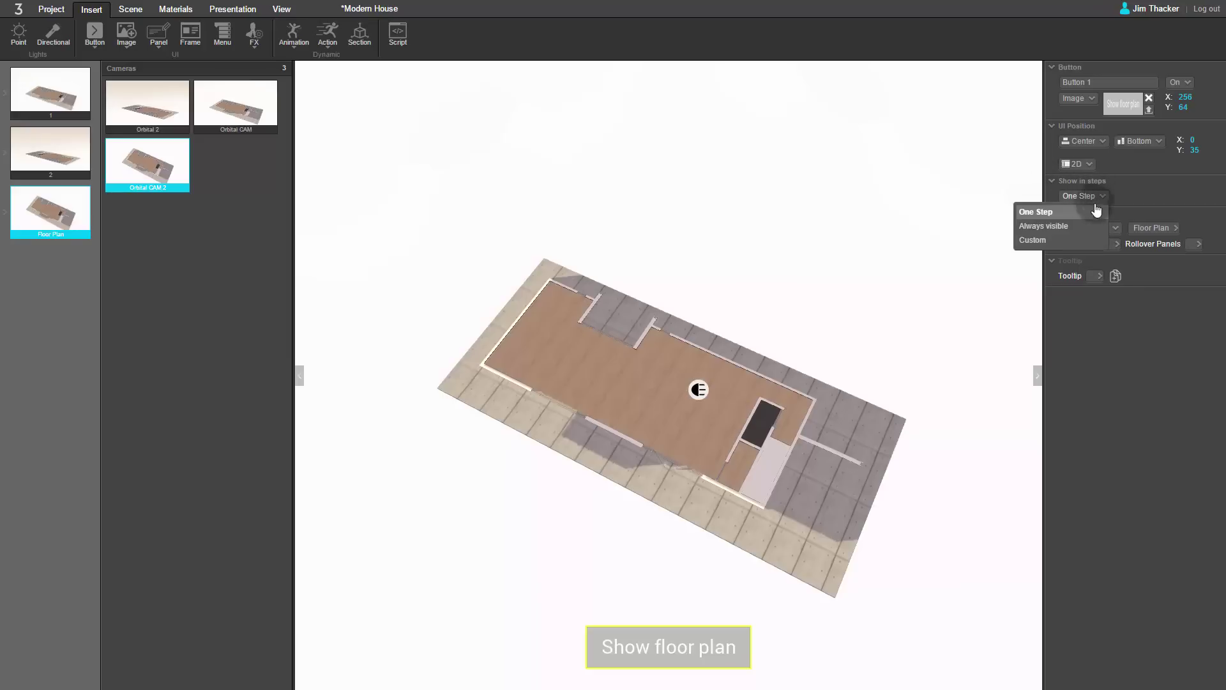
pyautogui.click(1076, 240)
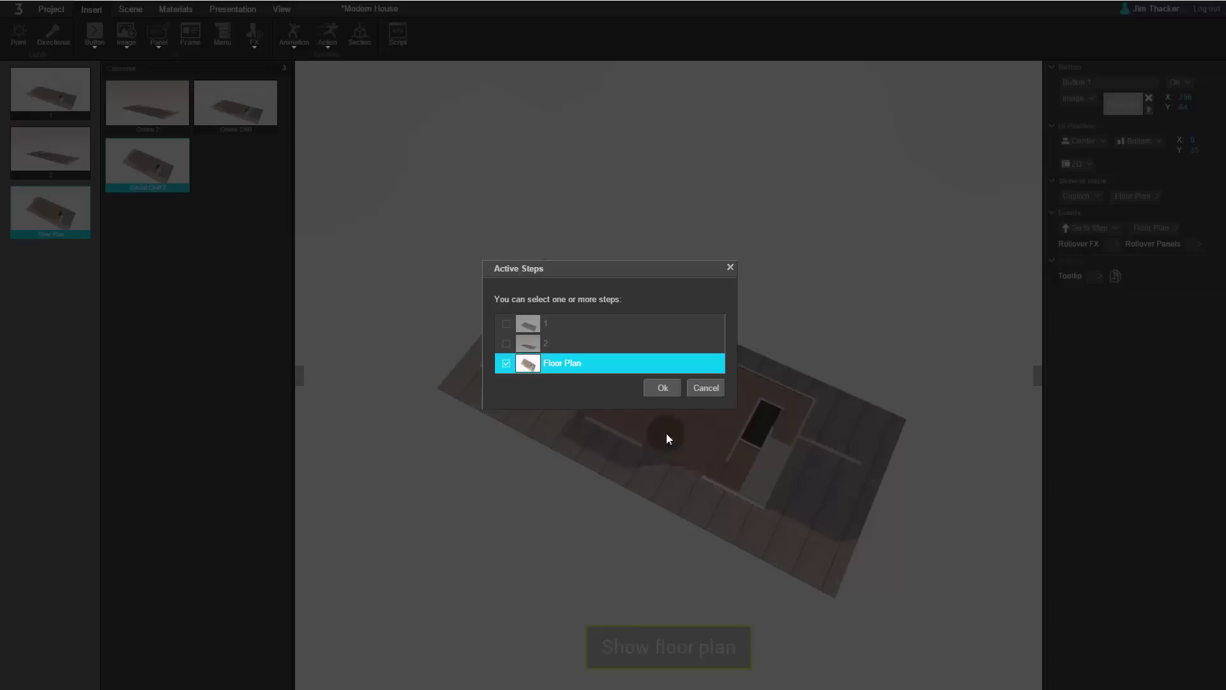
pyautogui.click(506, 364)
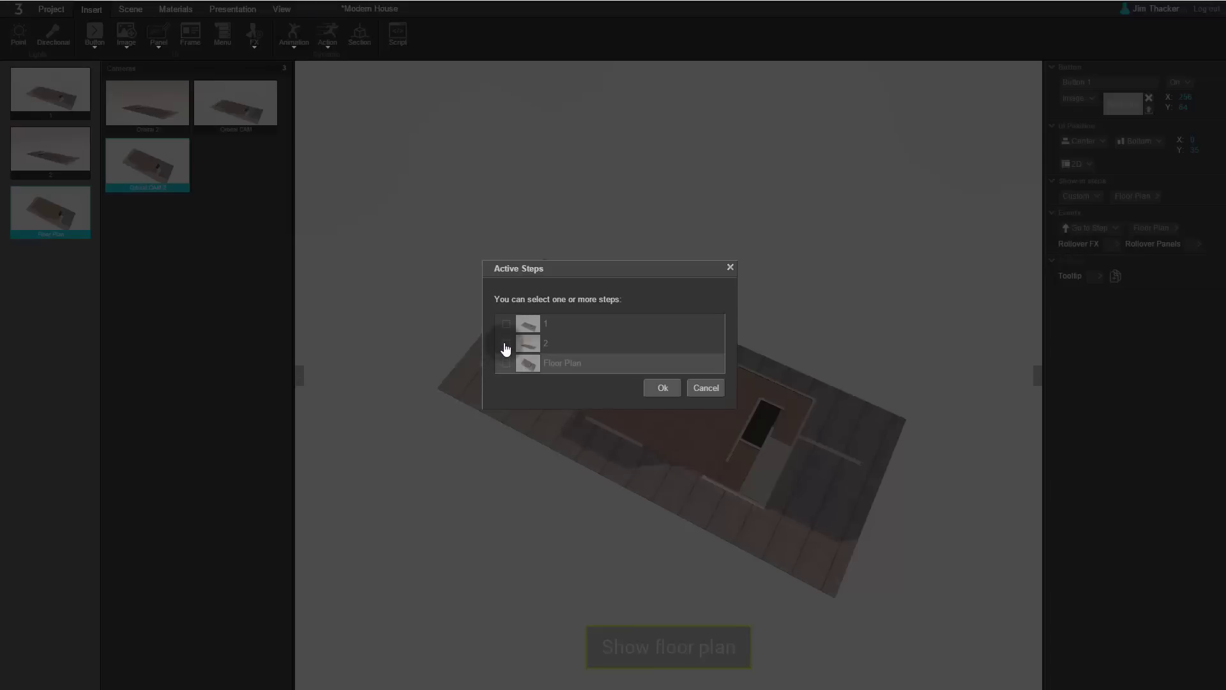
pyautogui.click(506, 345)
pyautogui.click(506, 324)
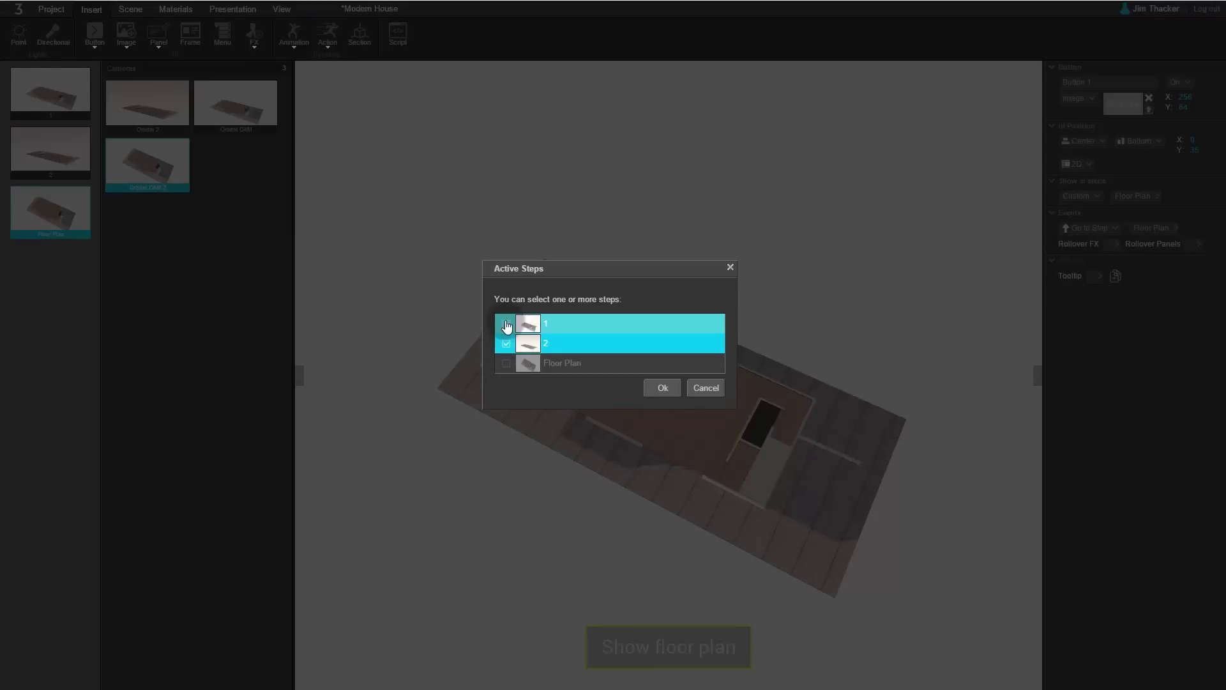
pyautogui.click(651, 388)
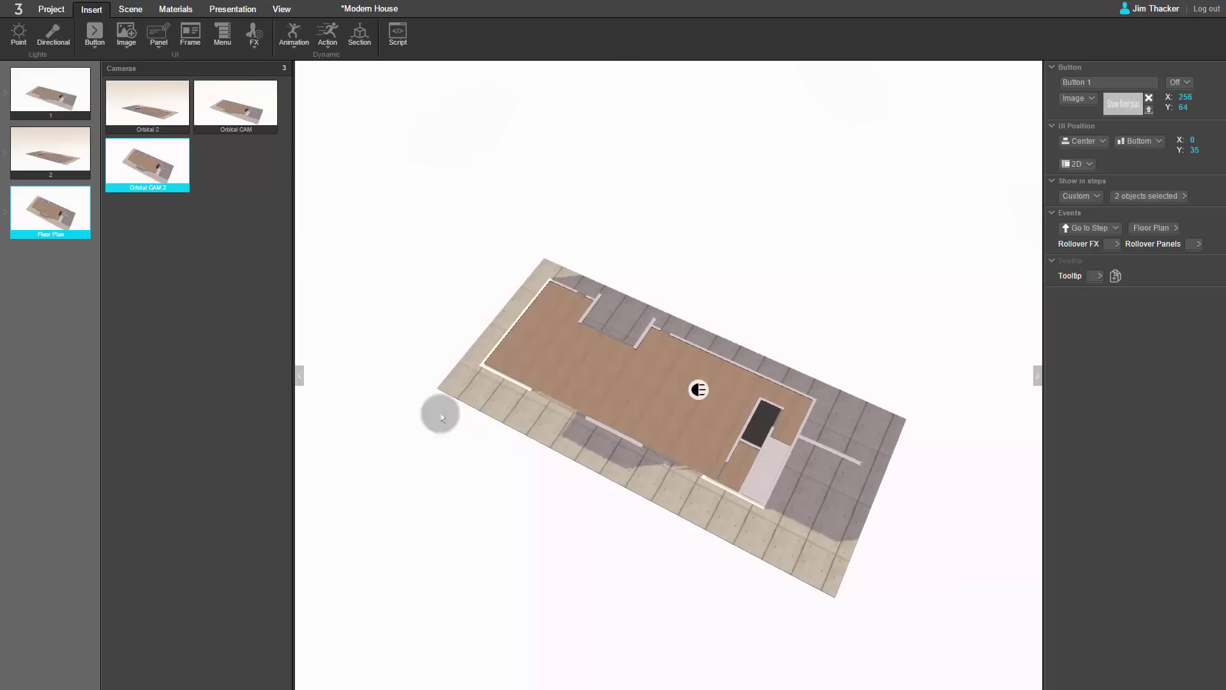
# - Publish the Modern House project from the Project tab to get its share link
pyautogui.click(52, 10)
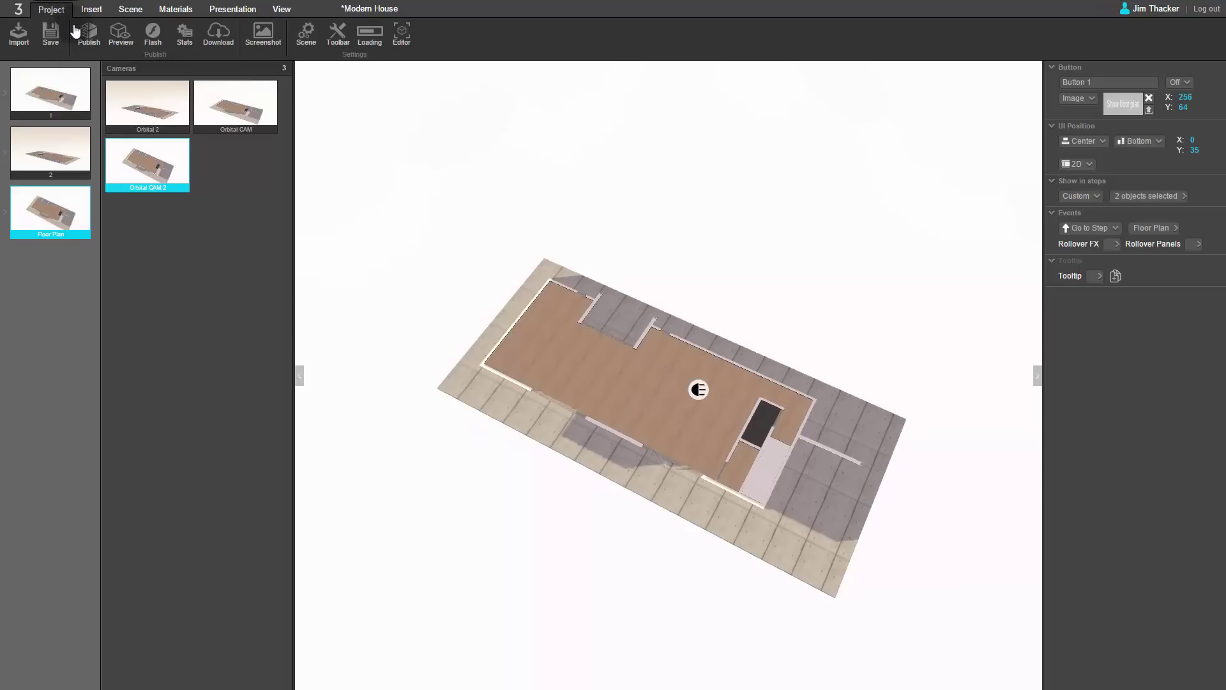
pyautogui.click(82, 38)
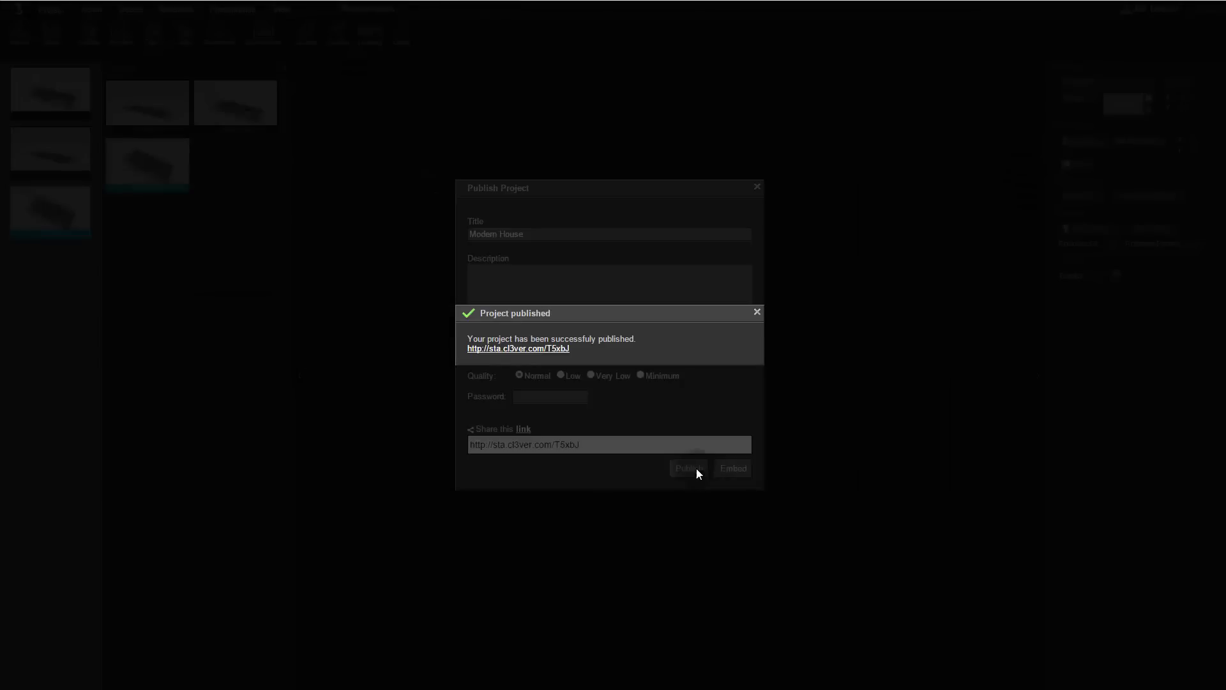
# - Open the published link, step forward and back through the house views, then show the floor plan
pyautogui.click(561, 349)
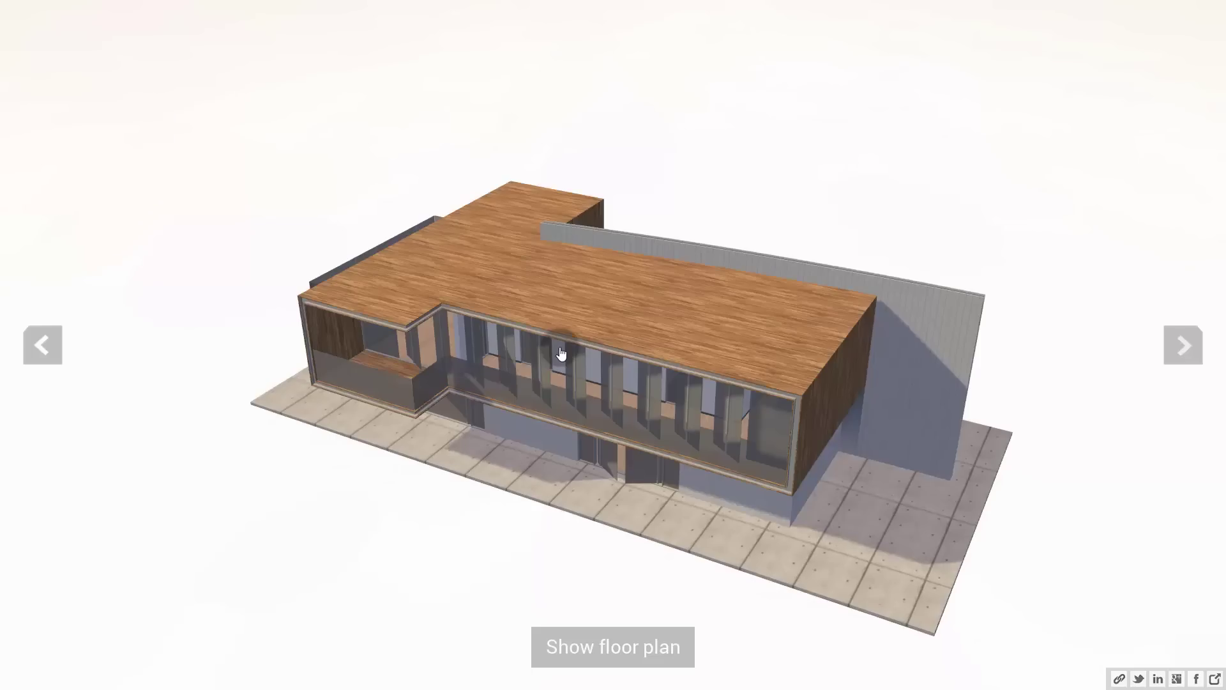
pyautogui.click(1179, 349)
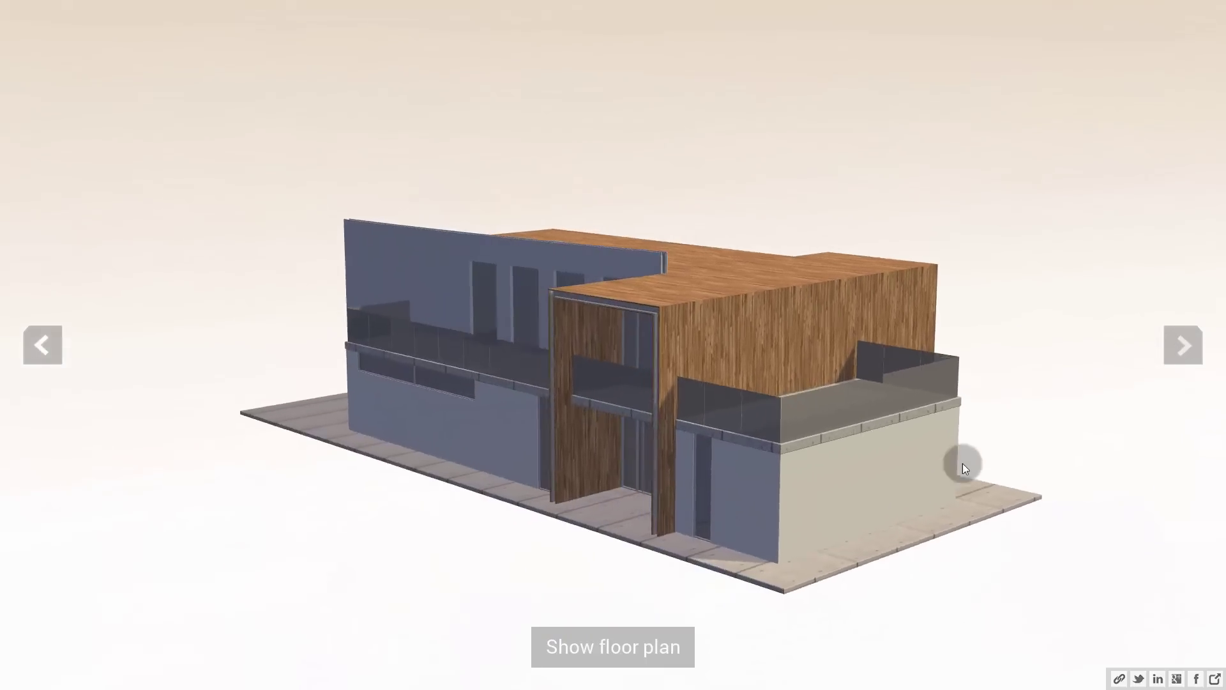
pyautogui.click(45, 348)
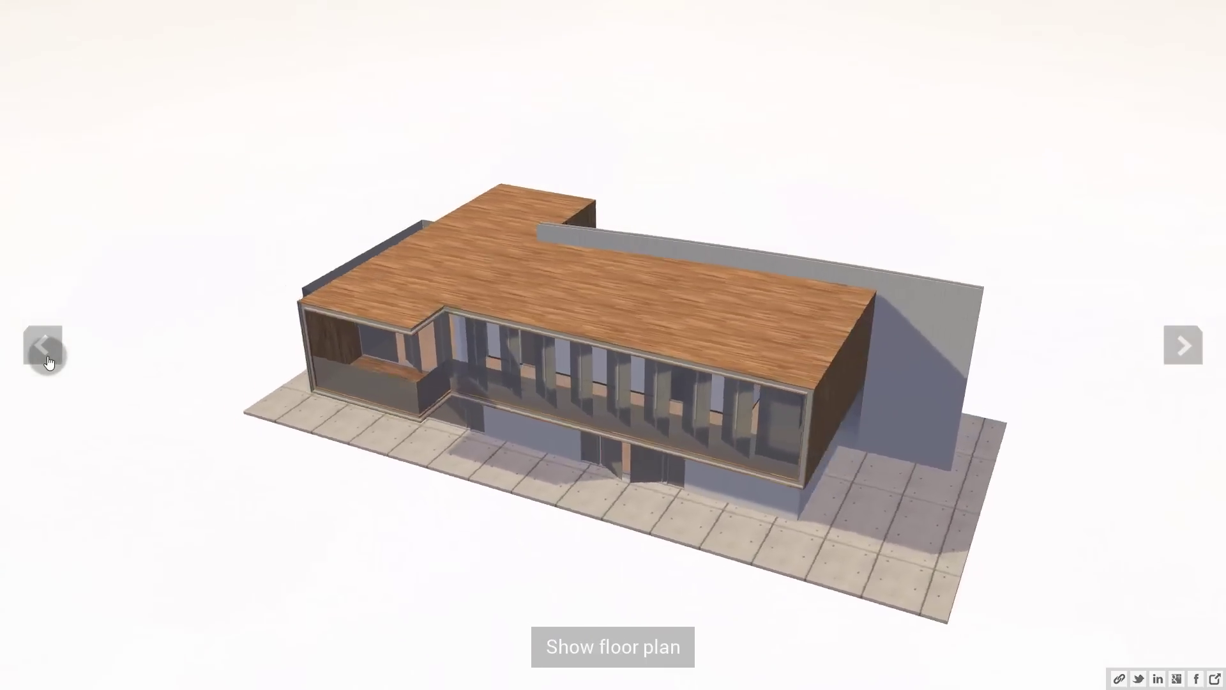
pyautogui.click(629, 664)
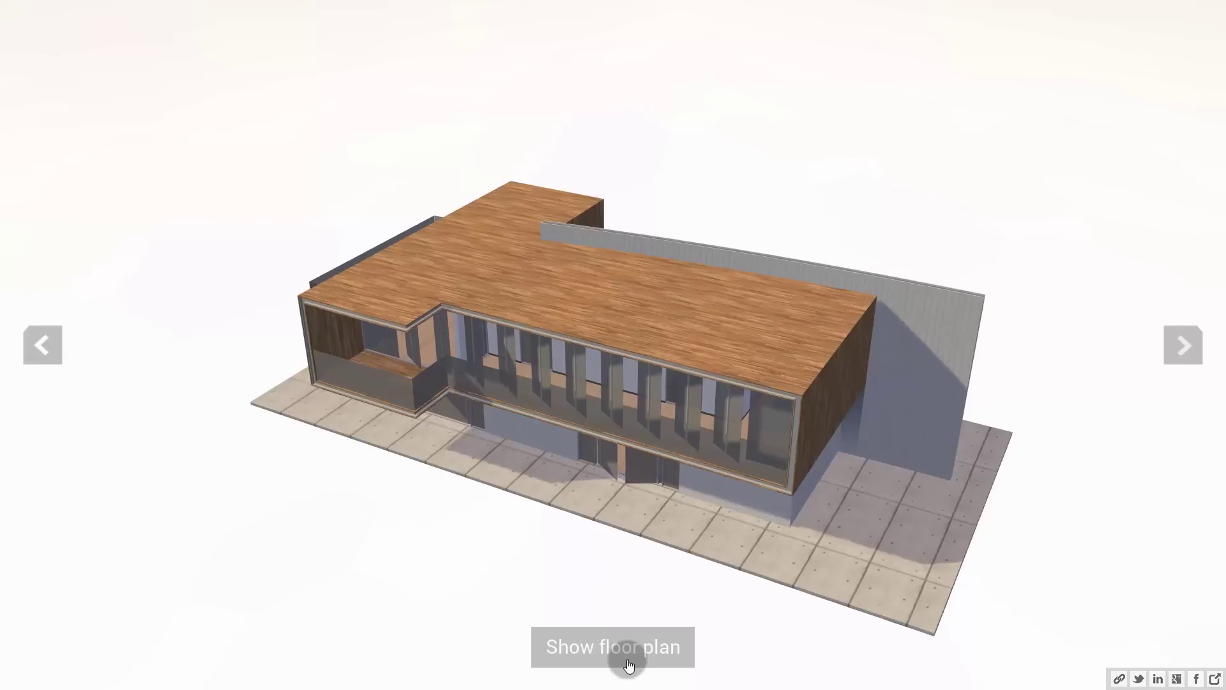